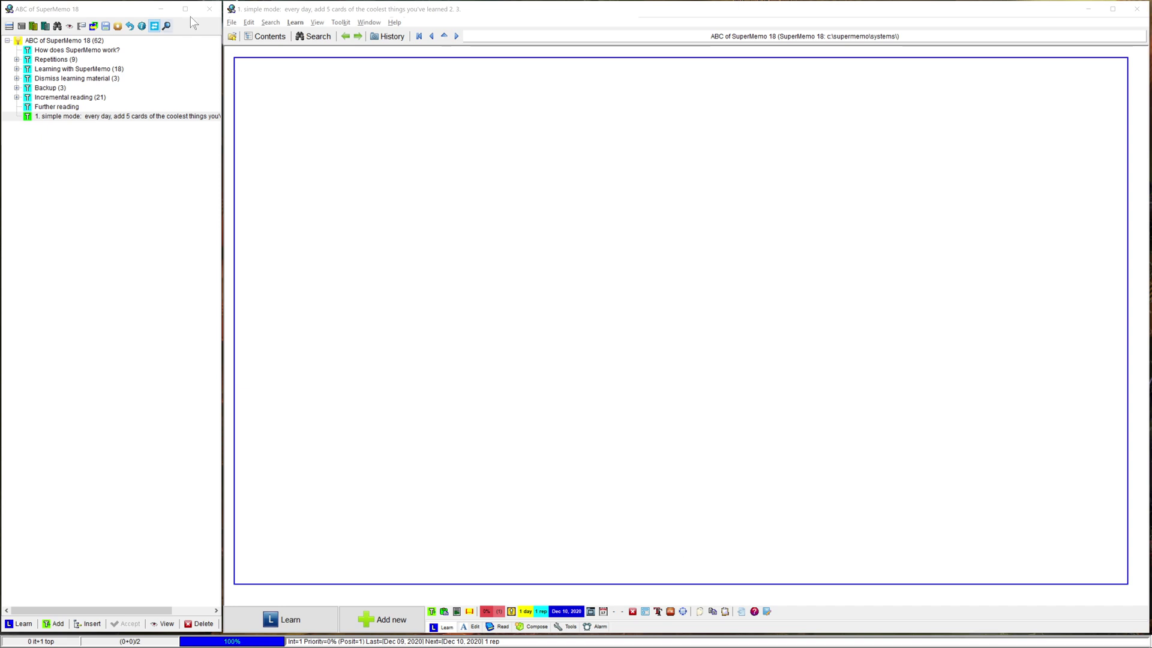
# - Click into the empty element and type the word 'text'
pyautogui.click(436, 201)
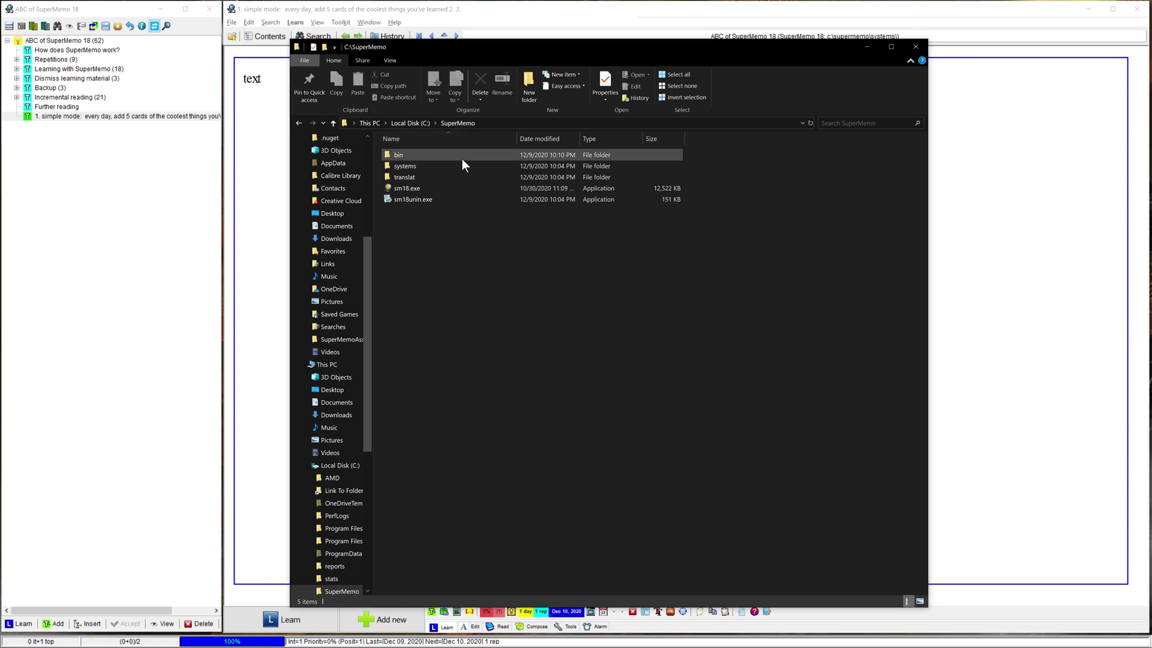
# - Open sm18.exe's Properties and its compatibility settings for all users
pyautogui.click(443, 188)
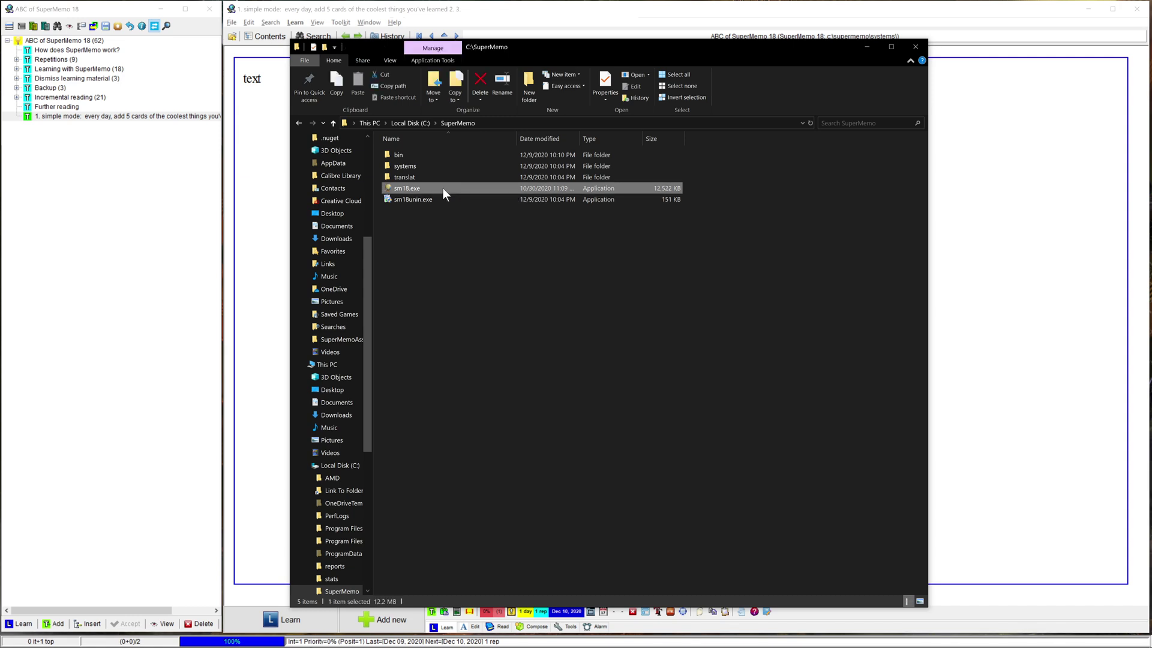
pyautogui.rightClick(443, 189)
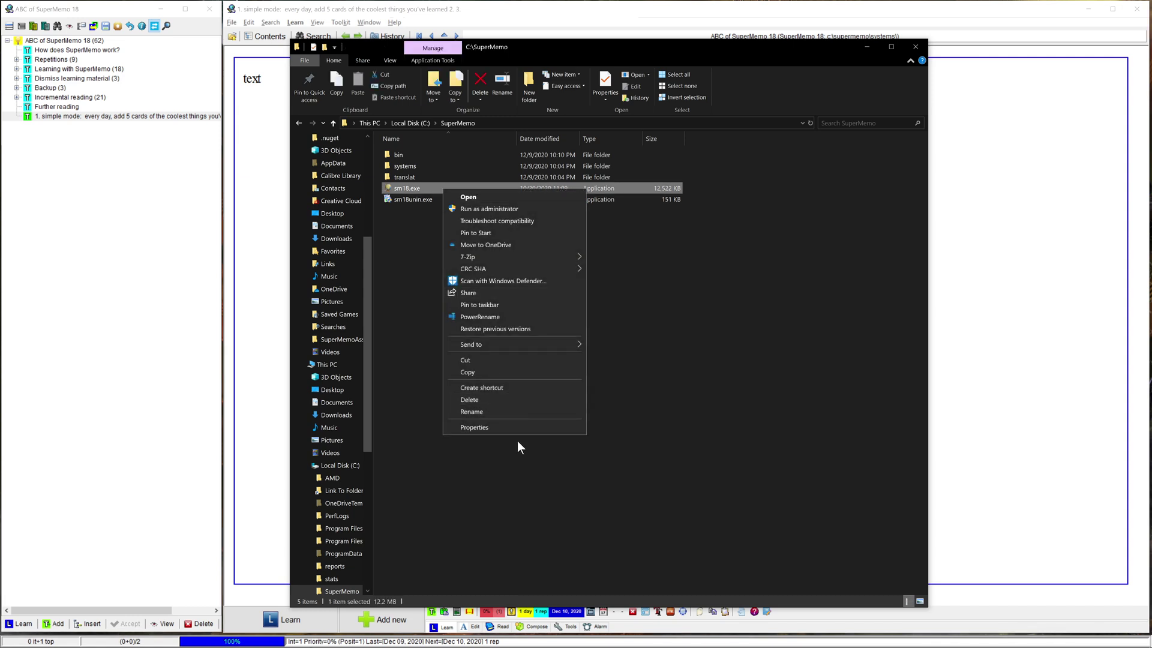
pyautogui.click(505, 425)
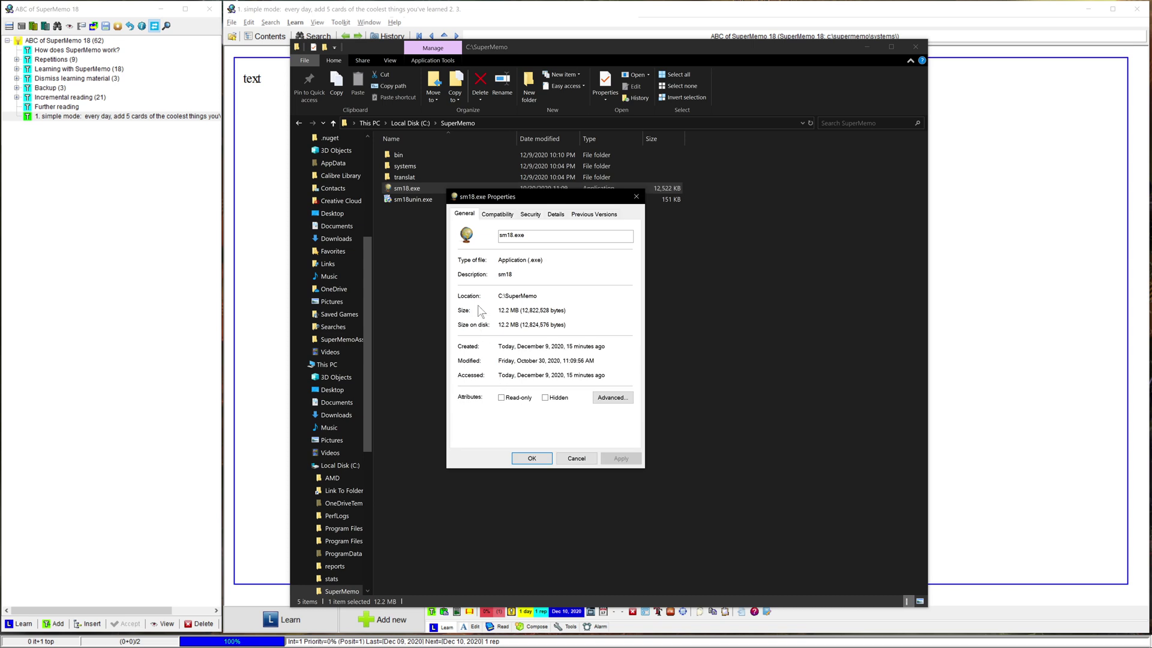
pyautogui.click(495, 216)
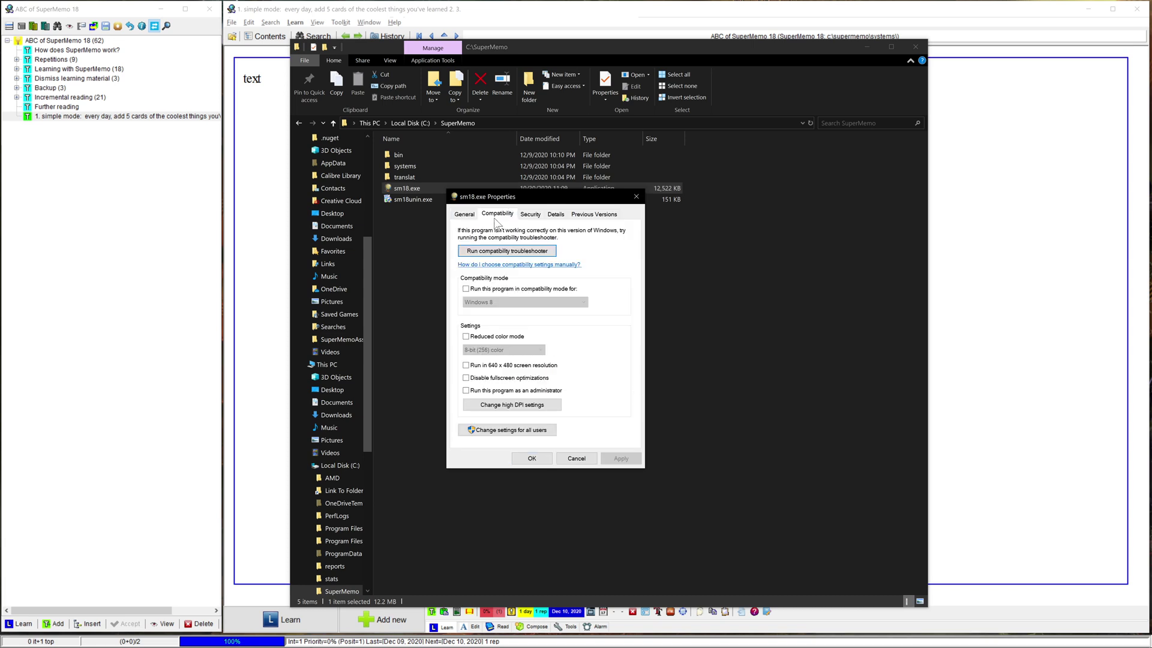
pyautogui.click(545, 431)
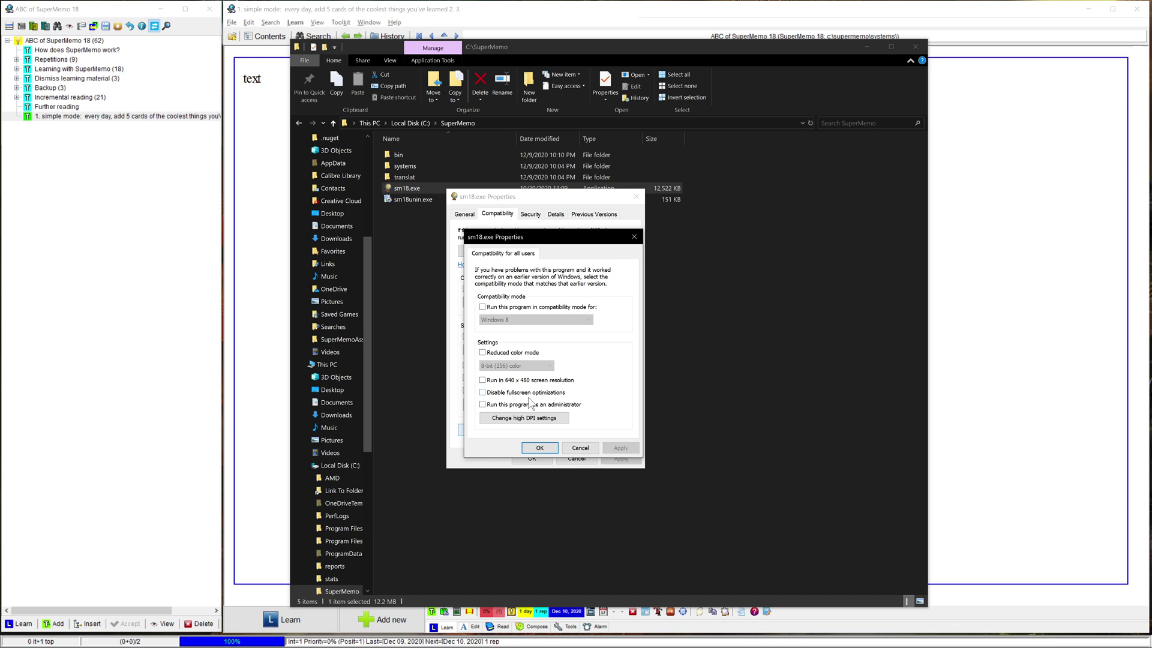
# - Override high DPI scaling with System (Enhanced), then confirm and close every dialog
pyautogui.click(530, 416)
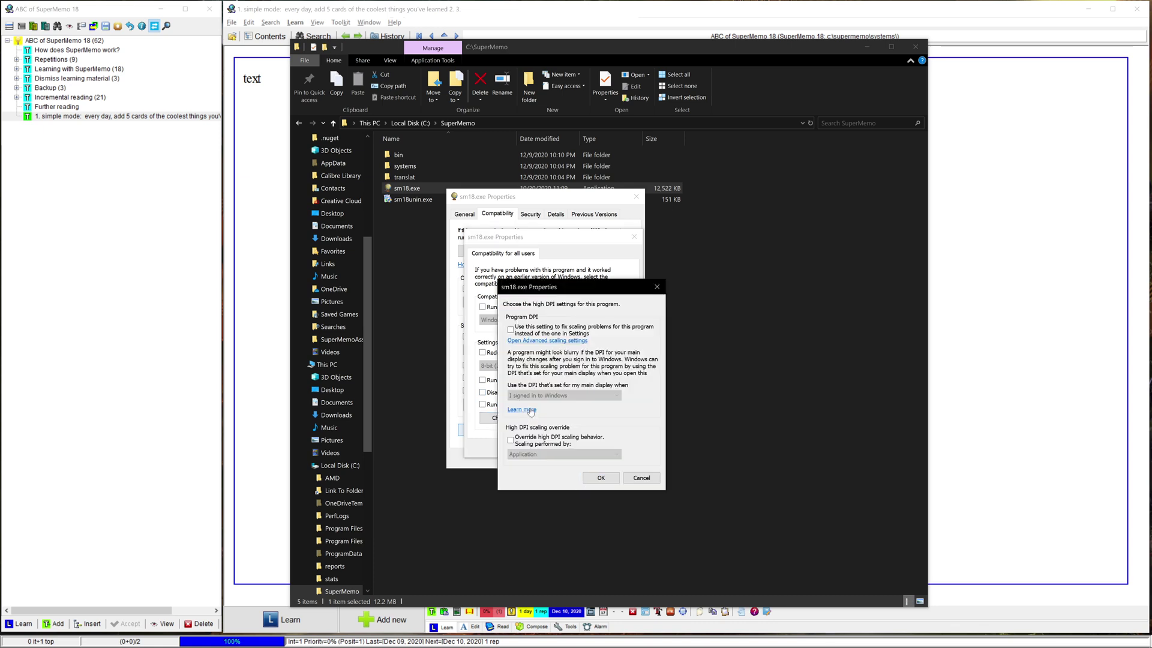
pyautogui.click(558, 443)
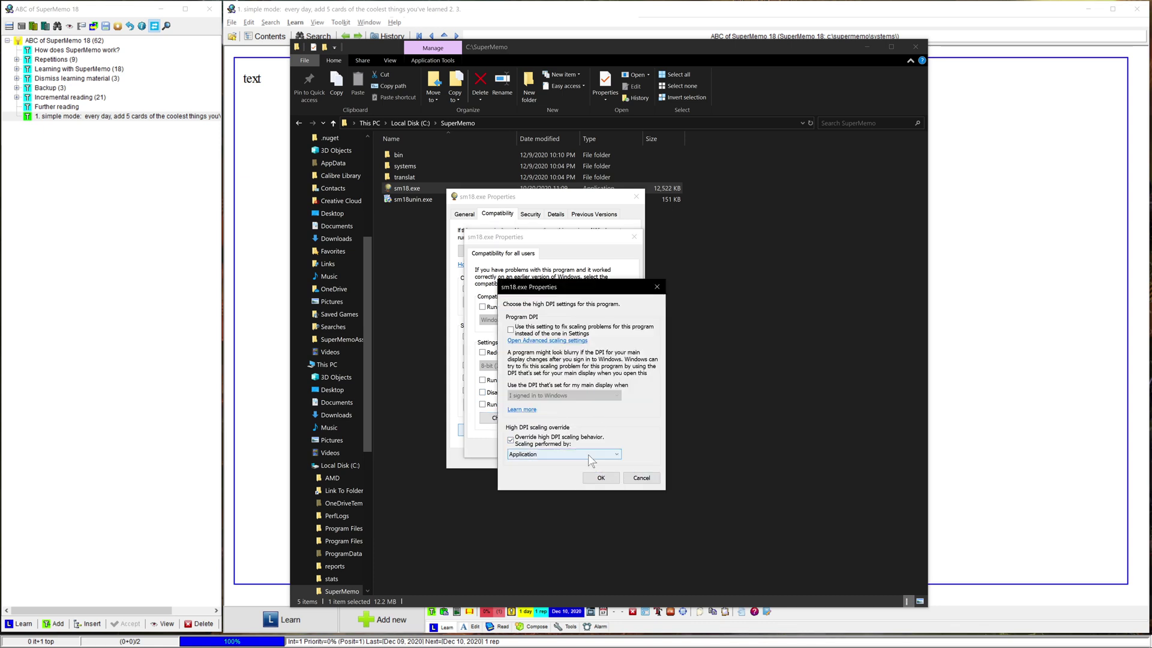
pyautogui.click(565, 454)
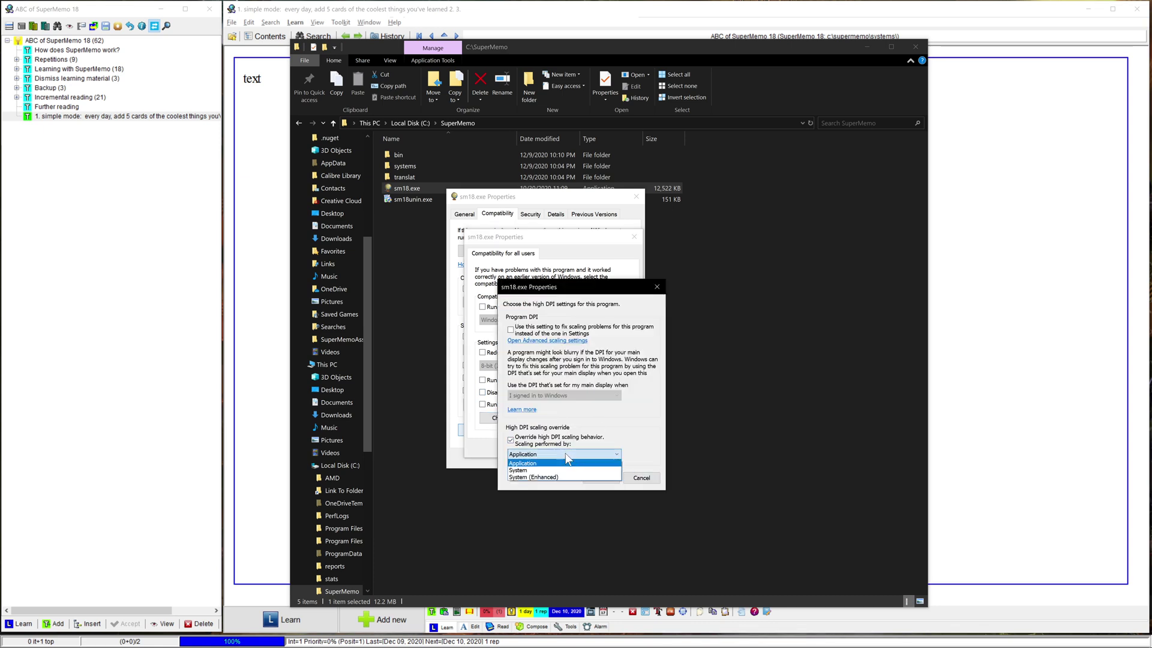
pyautogui.click(544, 478)
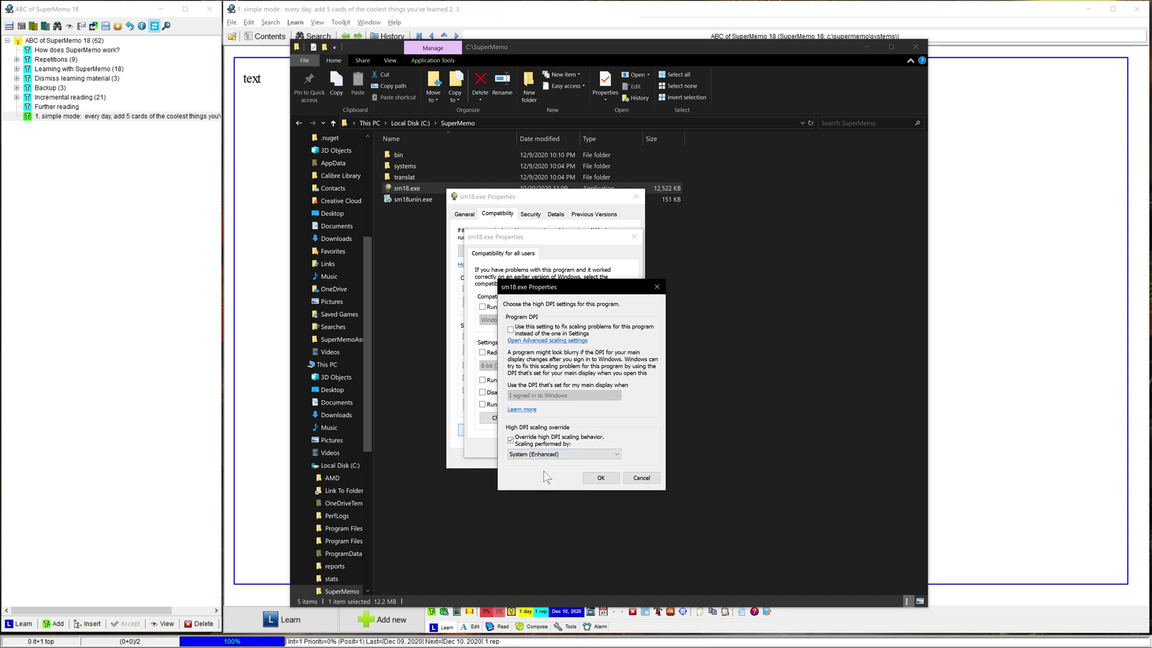
pyautogui.click(600, 479)
pyautogui.click(620, 447)
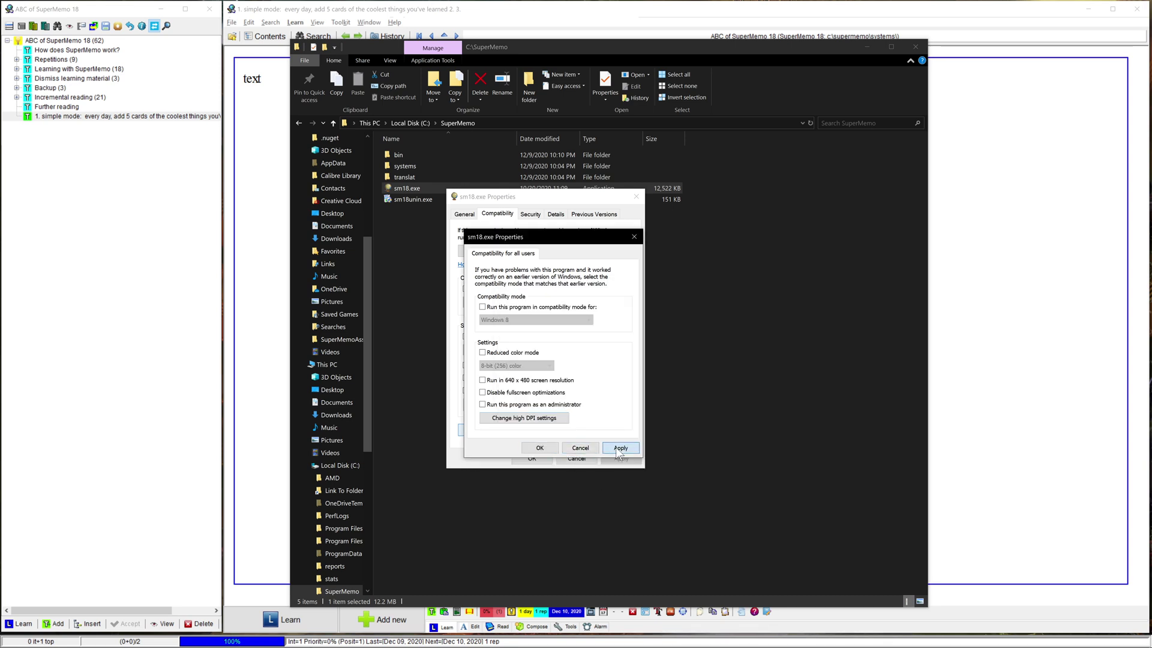
pyautogui.click(540, 448)
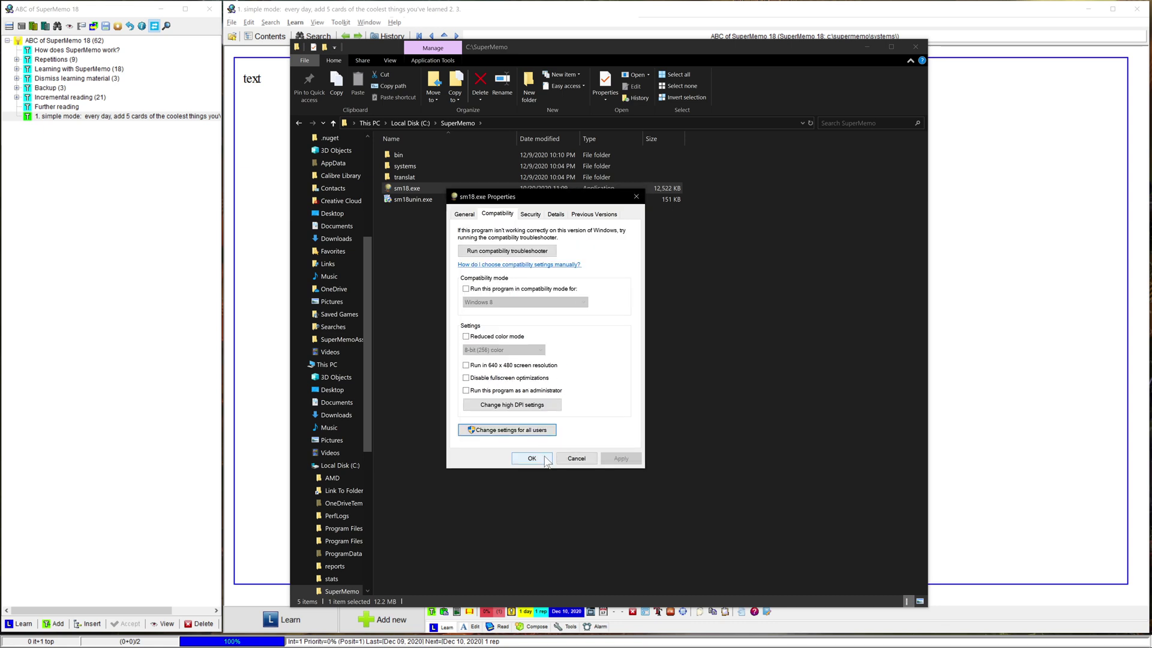
pyautogui.click(533, 459)
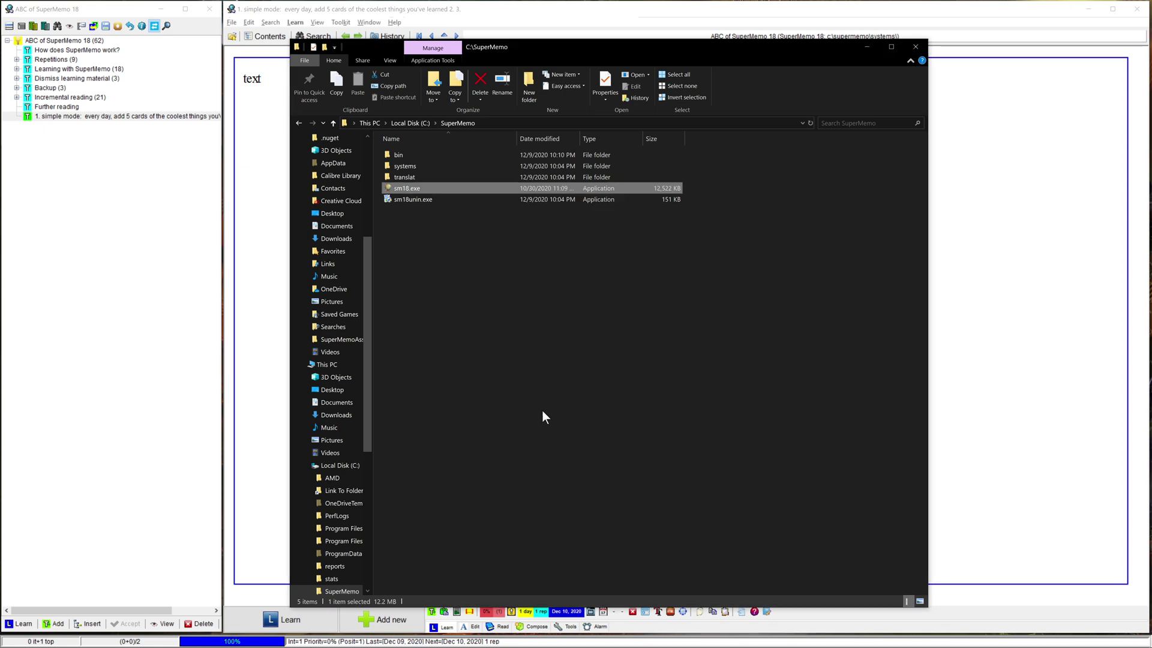
# - Close File Explorer, return to the restarted element and open the knowledge tree beside it
pyautogui.click(914, 47)
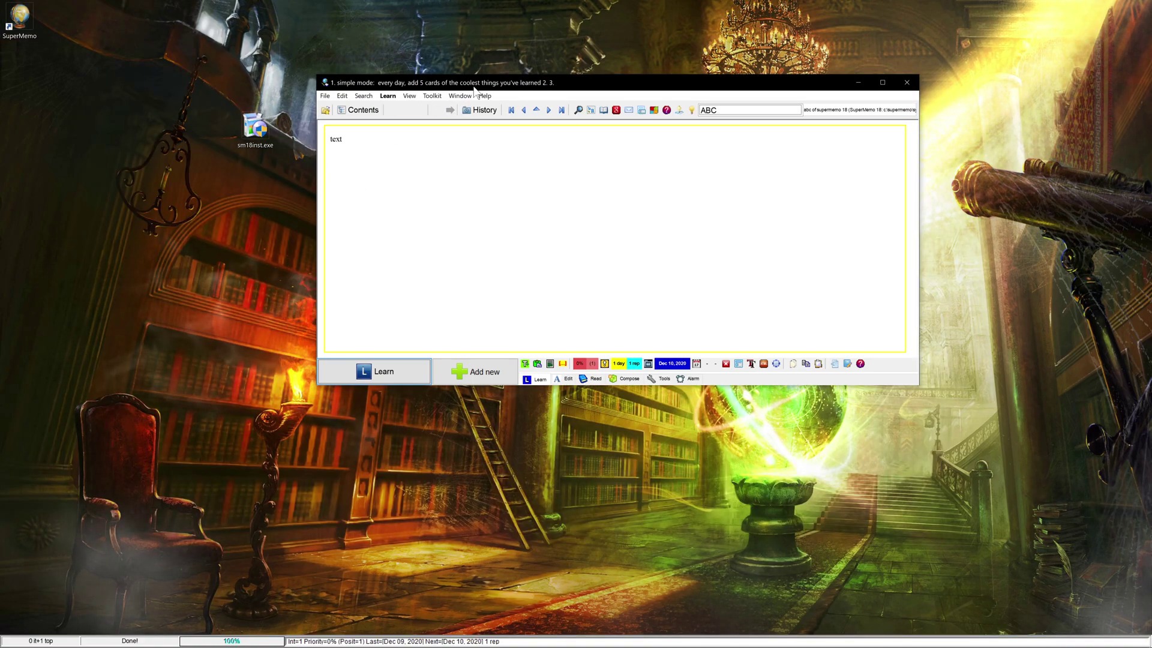
pyautogui.click(240, 234)
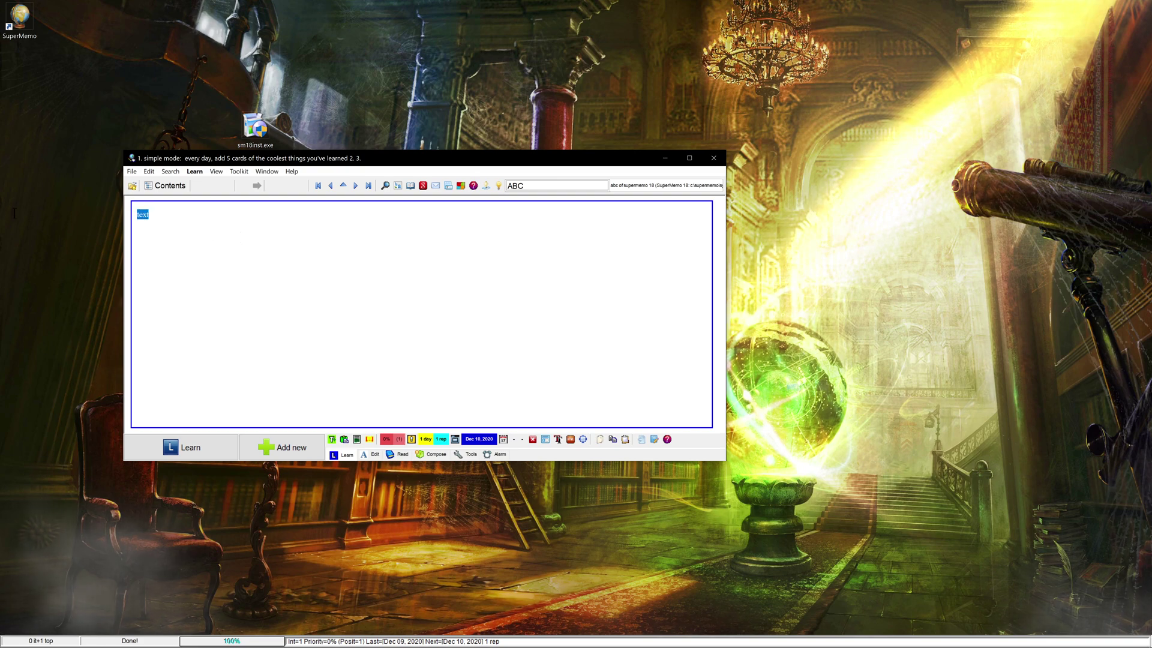
pyautogui.hotkey('ctrl', 'a')
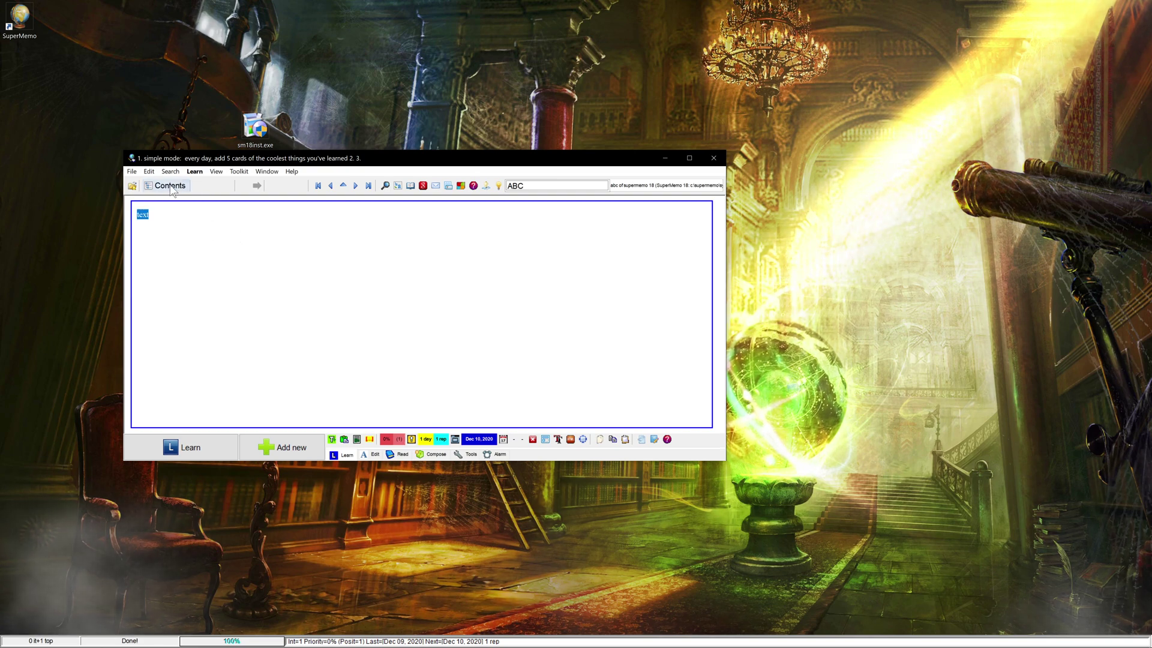
pyautogui.click(169, 186)
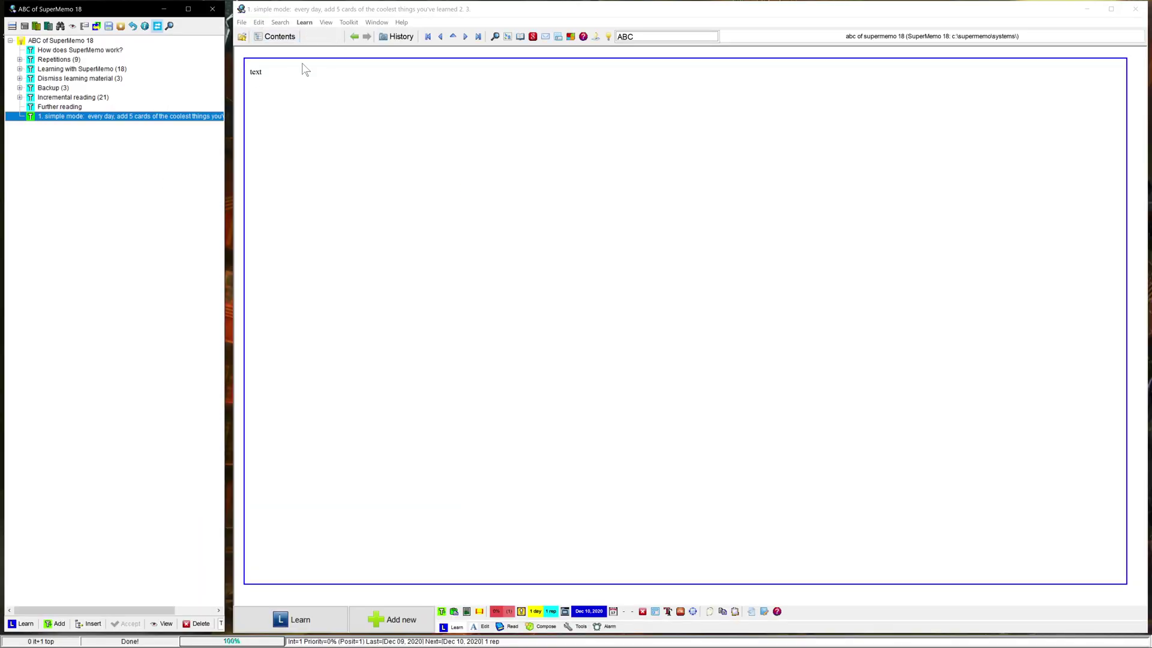
# - Visit the Backup element in the tree, return to the element and Ctrl+scroll to enlarge its text
pyautogui.click(301, 64)
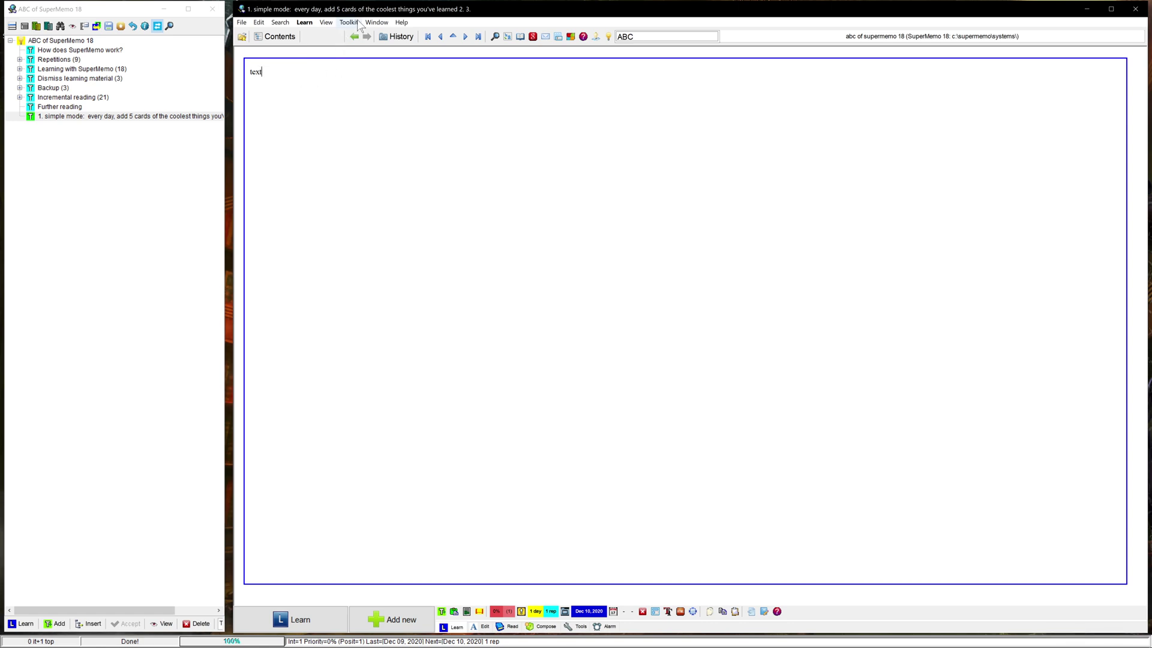
pyautogui.click(55, 89)
pyautogui.click(422, 136)
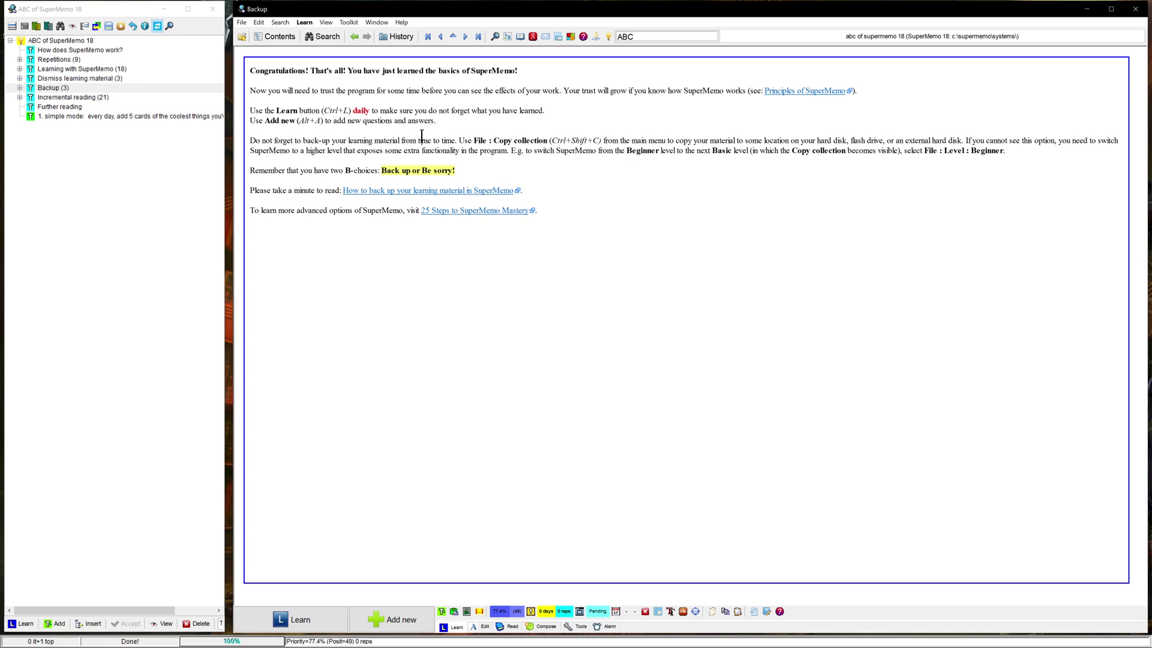
pyautogui.click(96, 116)
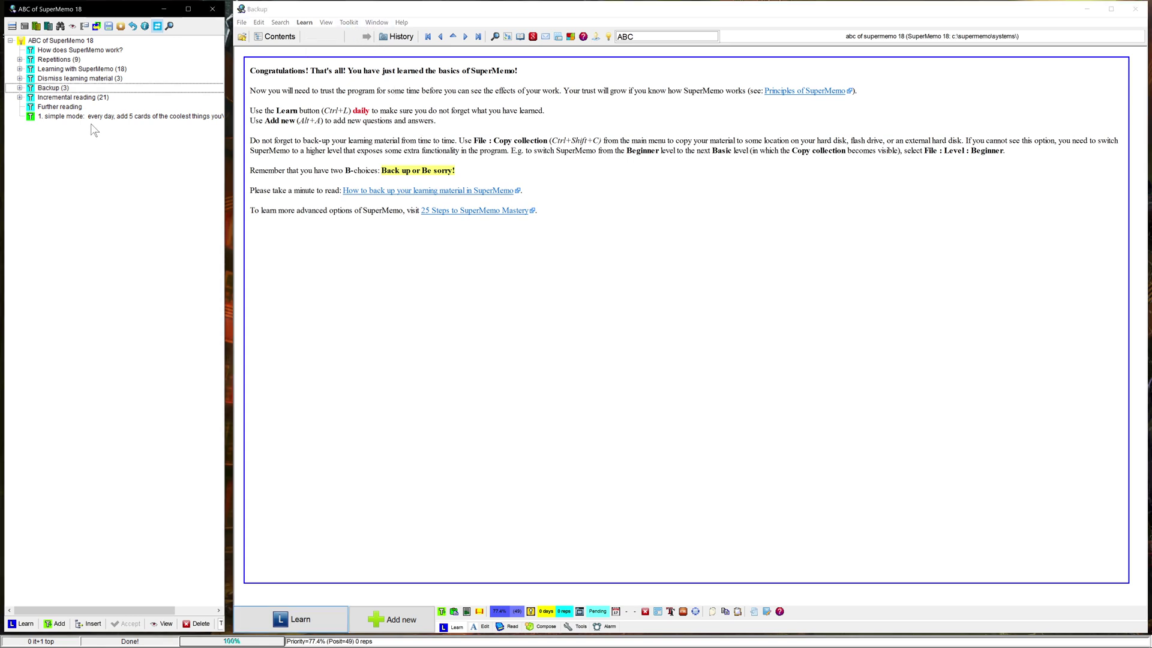
pyautogui.click(408, 137)
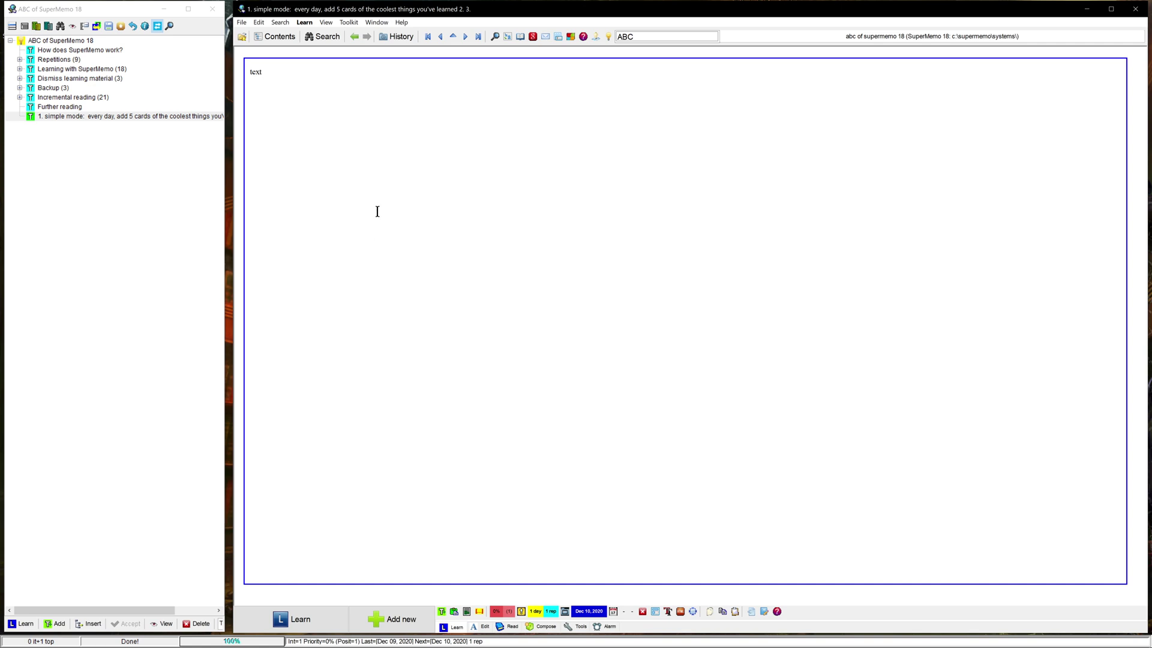
pyautogui.scroll(1, 377, 211)
pyautogui.scroll(3, 383, 209)
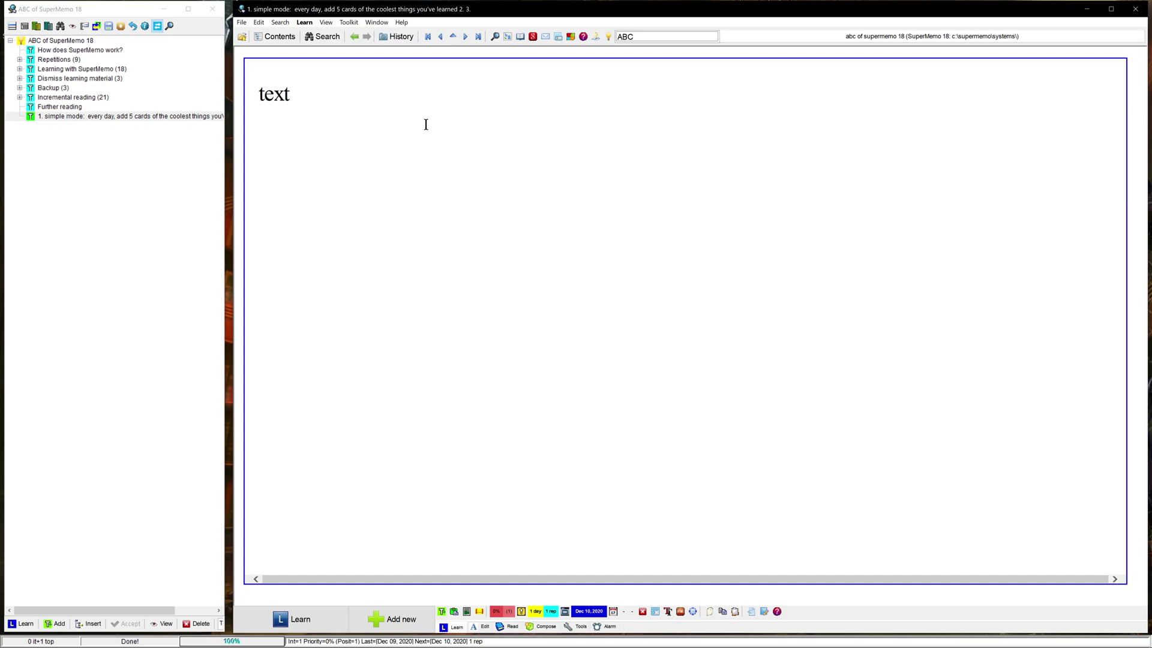
pyautogui.click(214, 9)
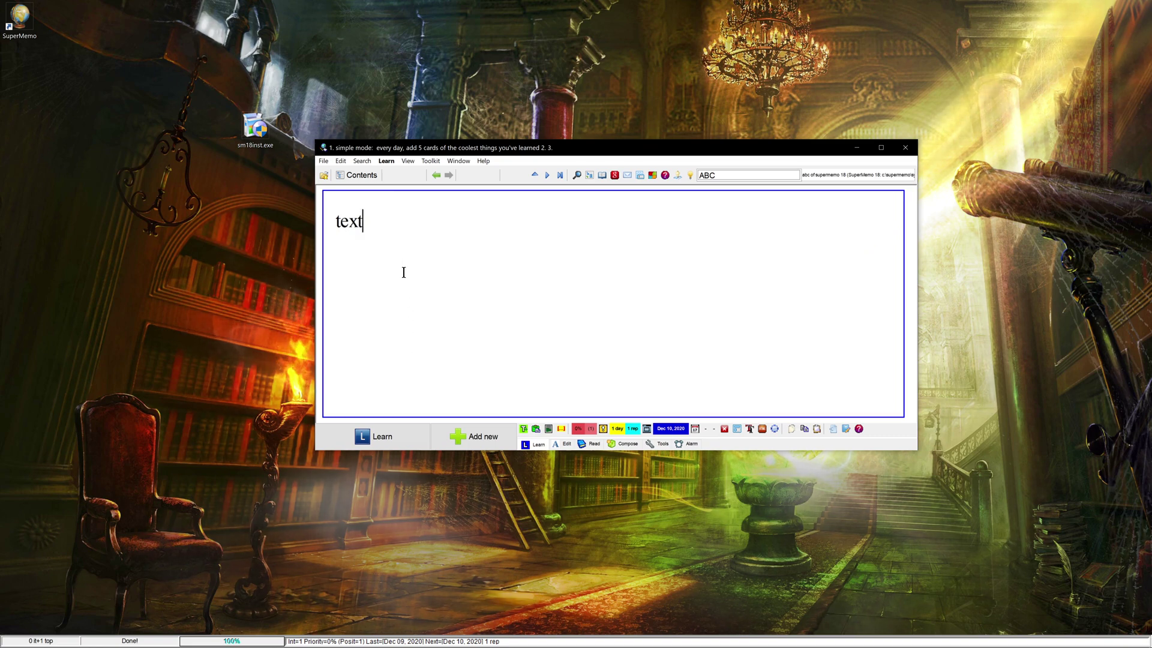
pyautogui.hotkey('alt', 'a')
pyautogui.write('cat')
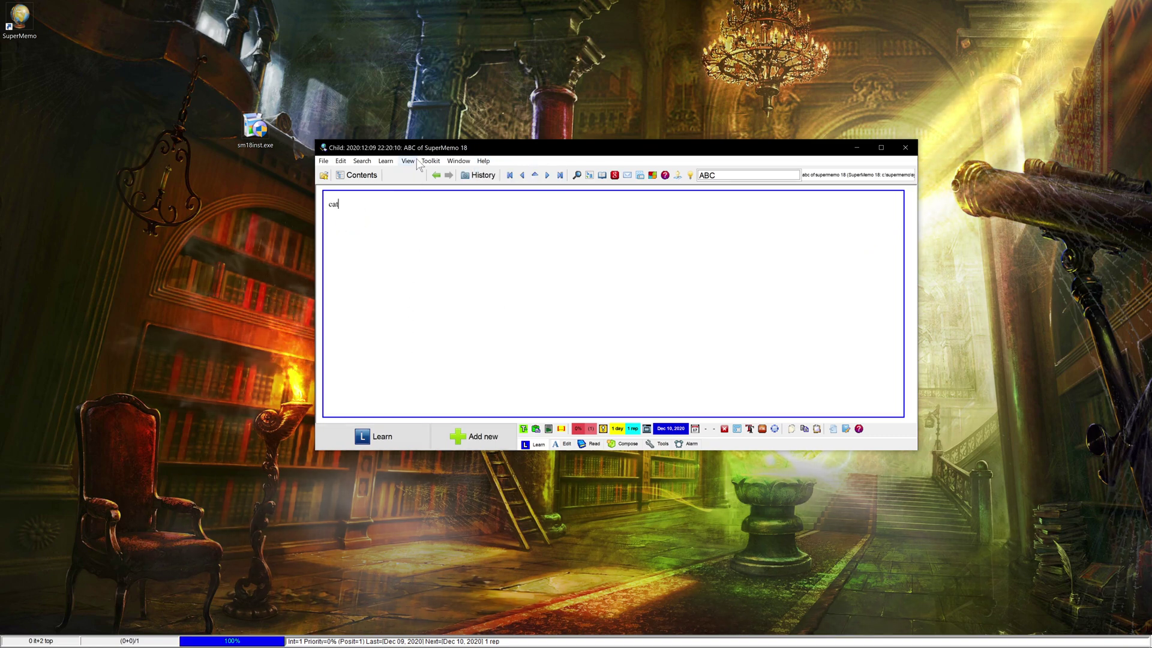
pyautogui.click(430, 161)
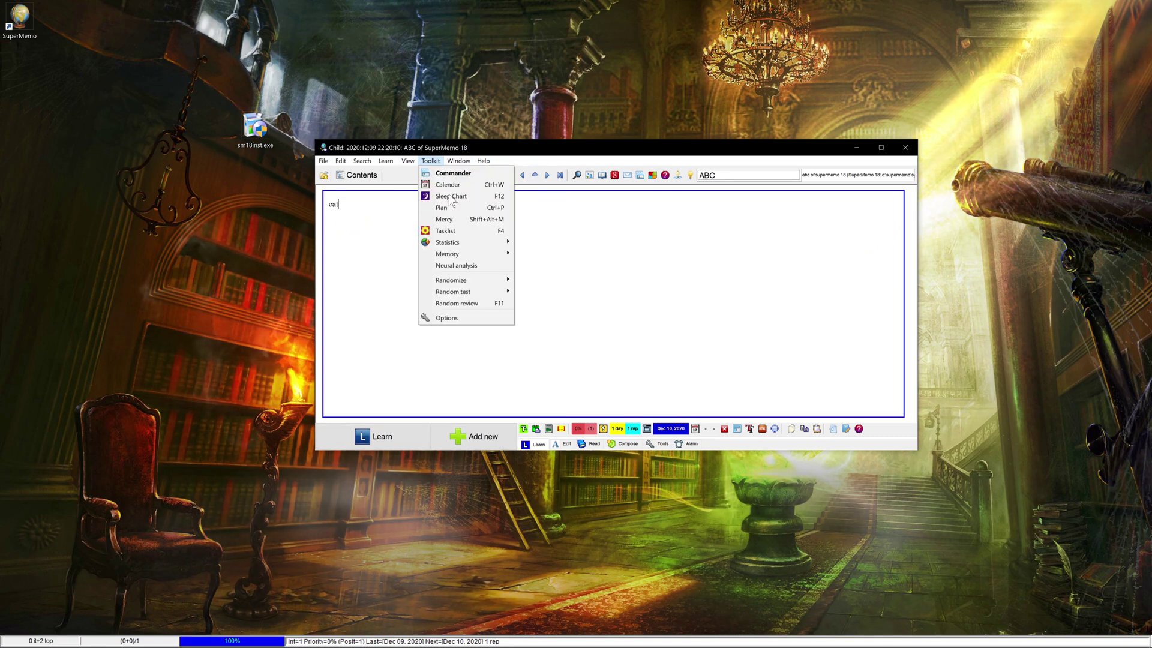
pyautogui.click(485, 318)
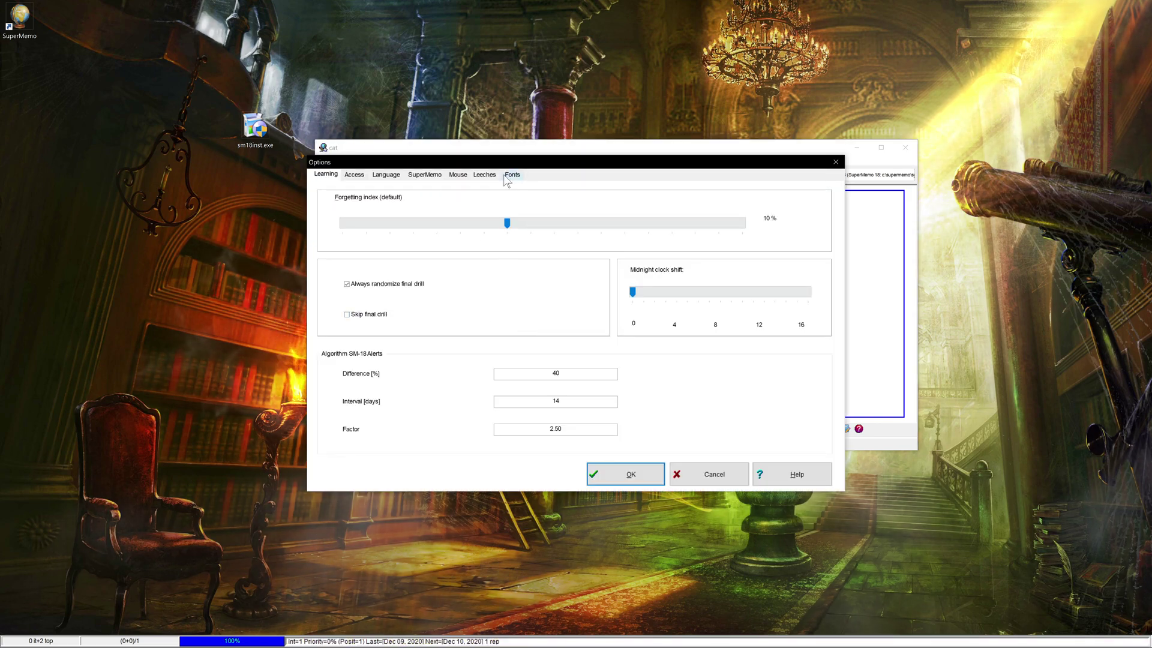
pyautogui.click(512, 175)
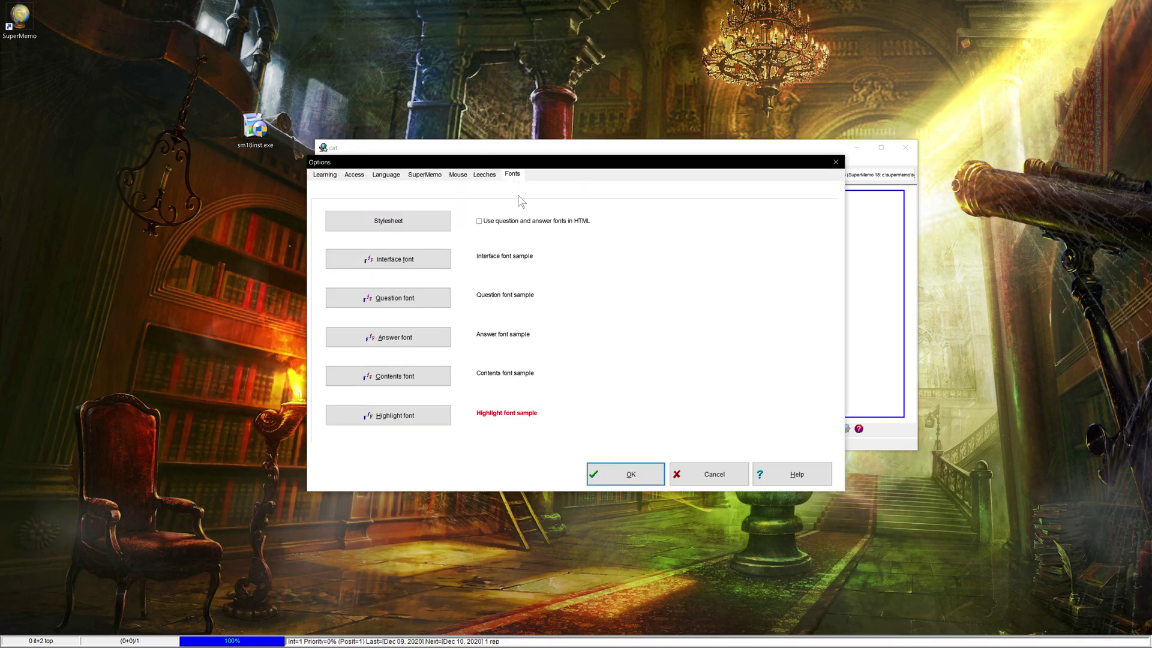
pyautogui.moveTo(562, 160); pyautogui.dragTo(594, 269)
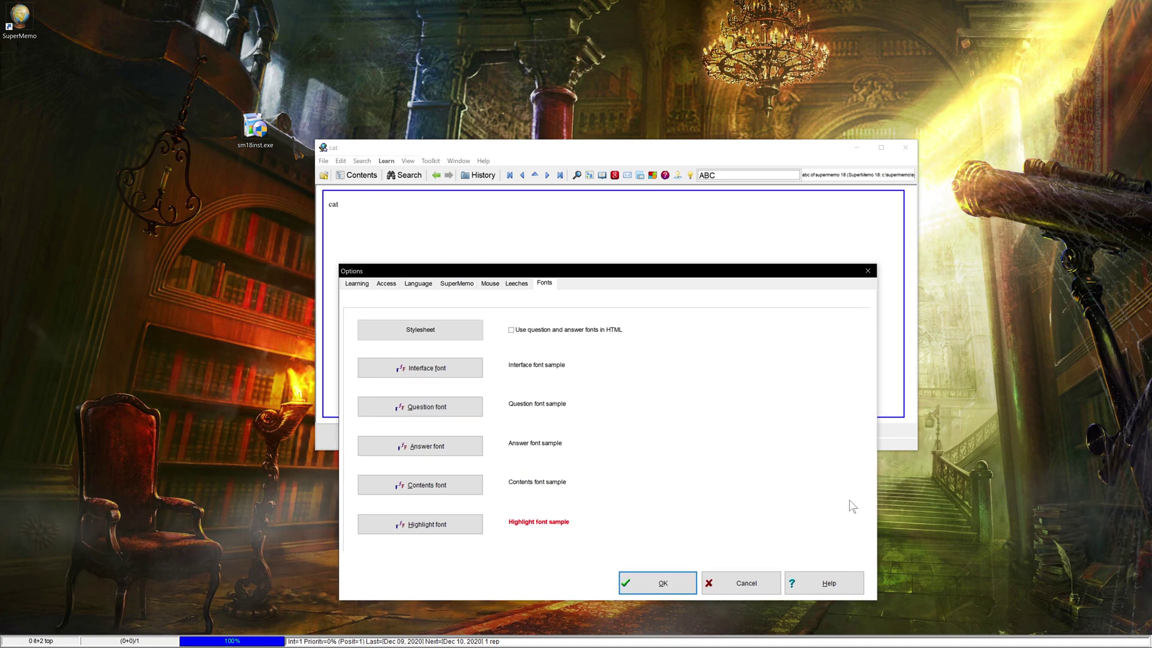
pyautogui.press('Return')
pyautogui.click(323, 161)
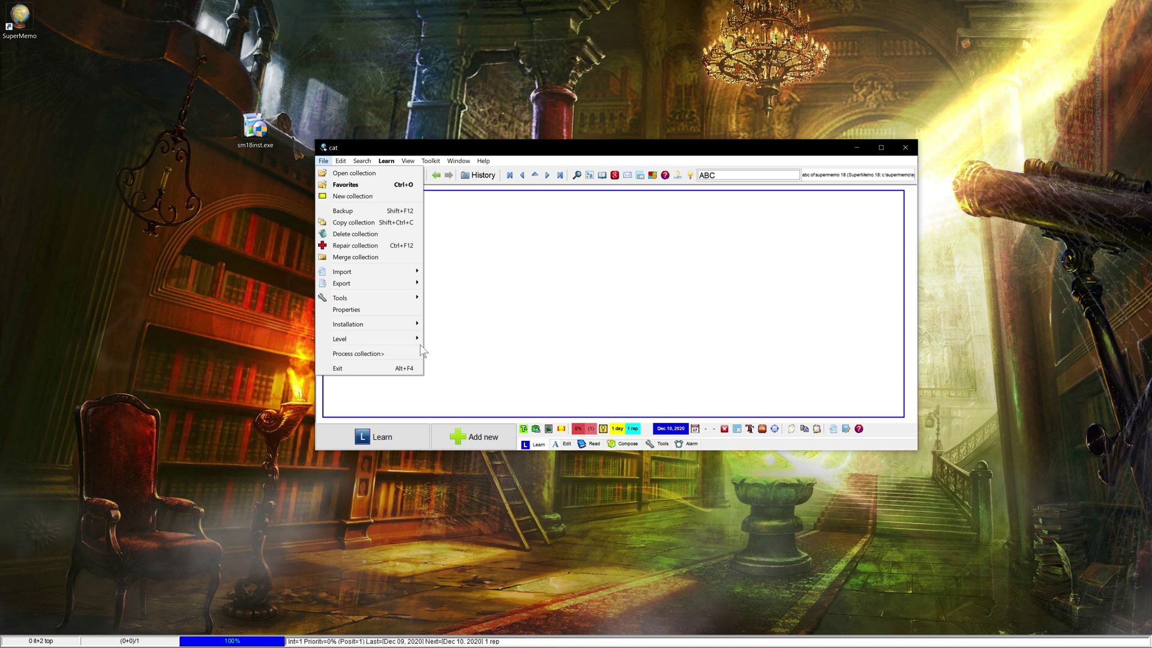
pyautogui.moveTo(353, 338)
pyautogui.click(453, 216)
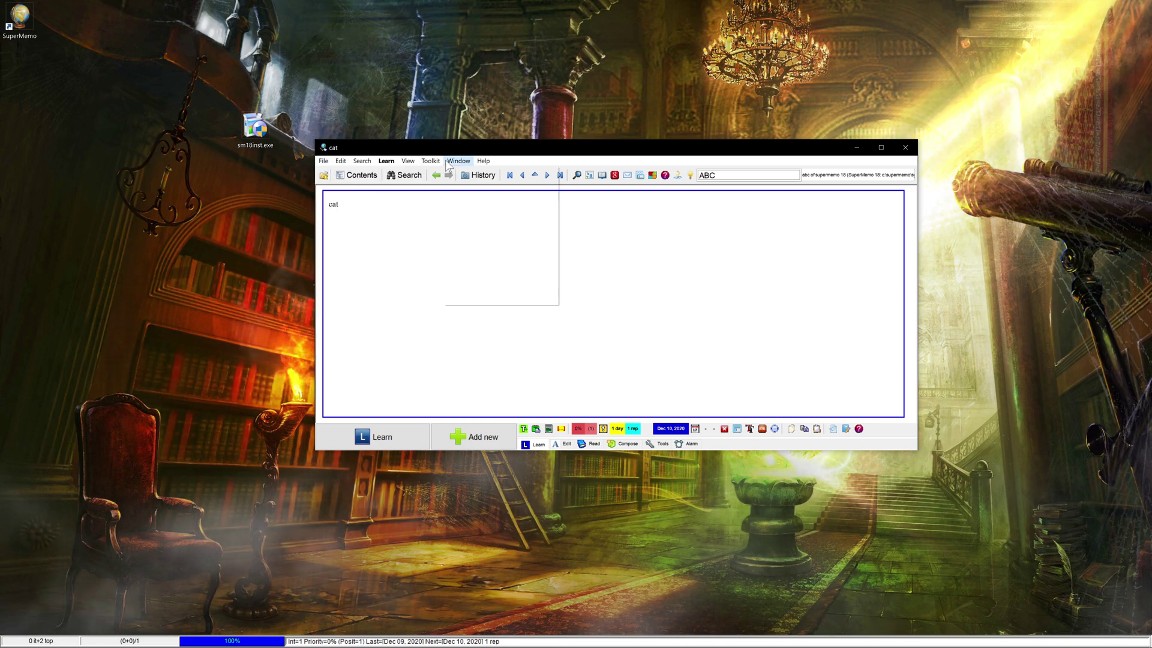
# - Set the stylesheet's element text font to size 18 and save the stylesheet
pyautogui.click(430, 161)
pyautogui.click(468, 324)
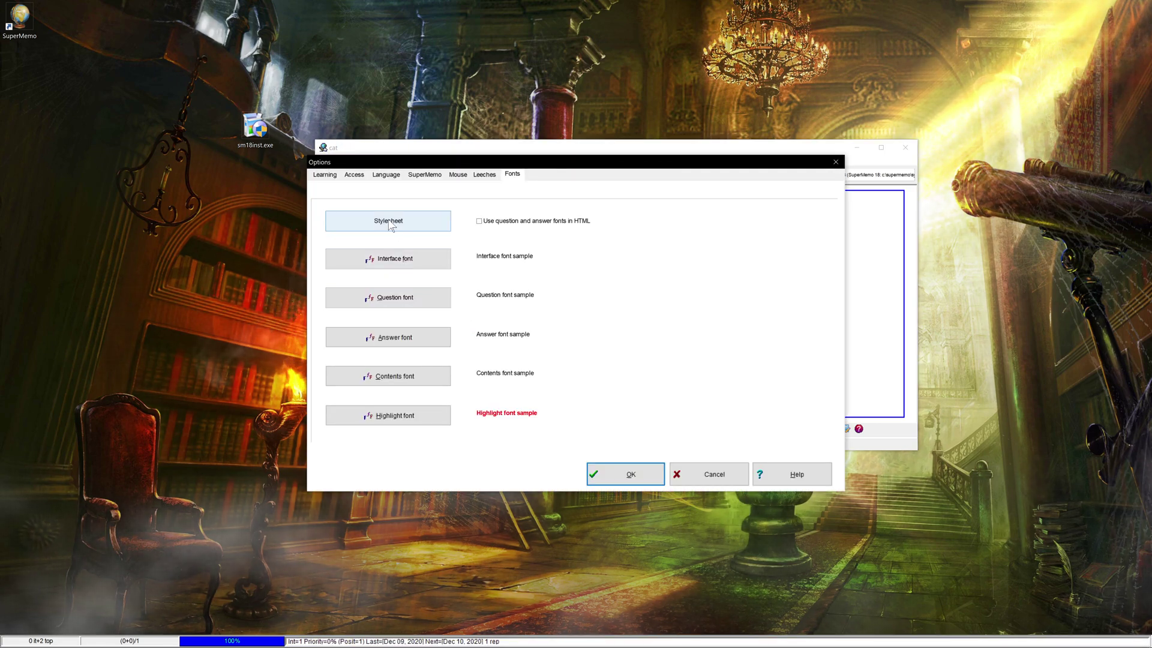
pyautogui.click(388, 221)
pyautogui.click(499, 244)
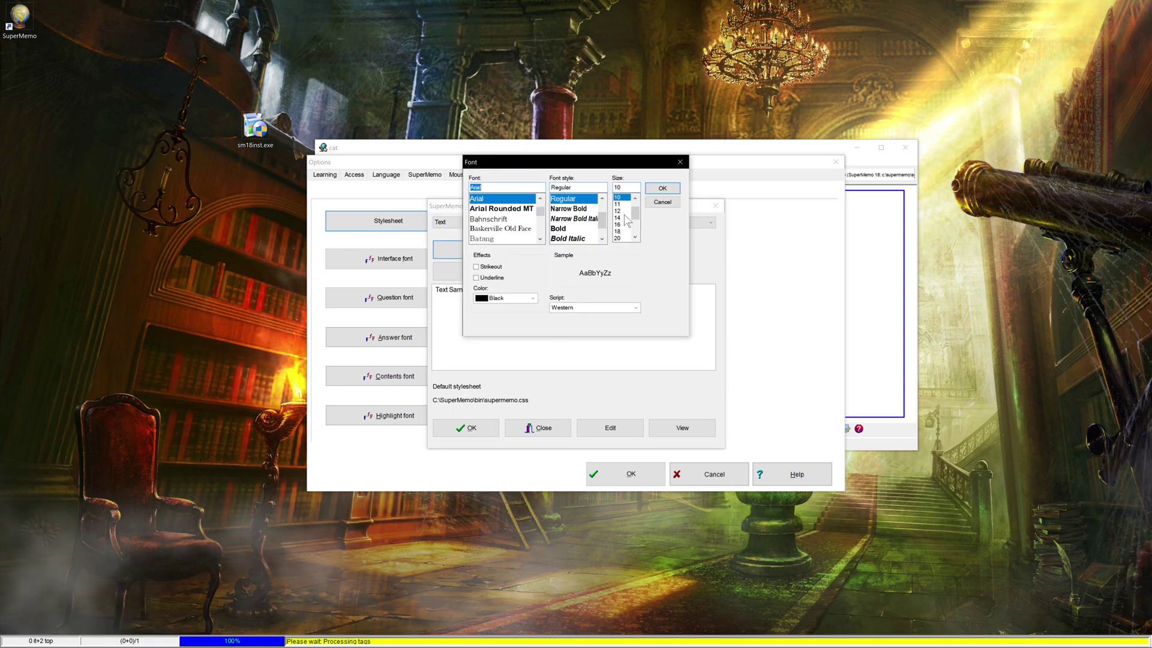
pyautogui.click(626, 231)
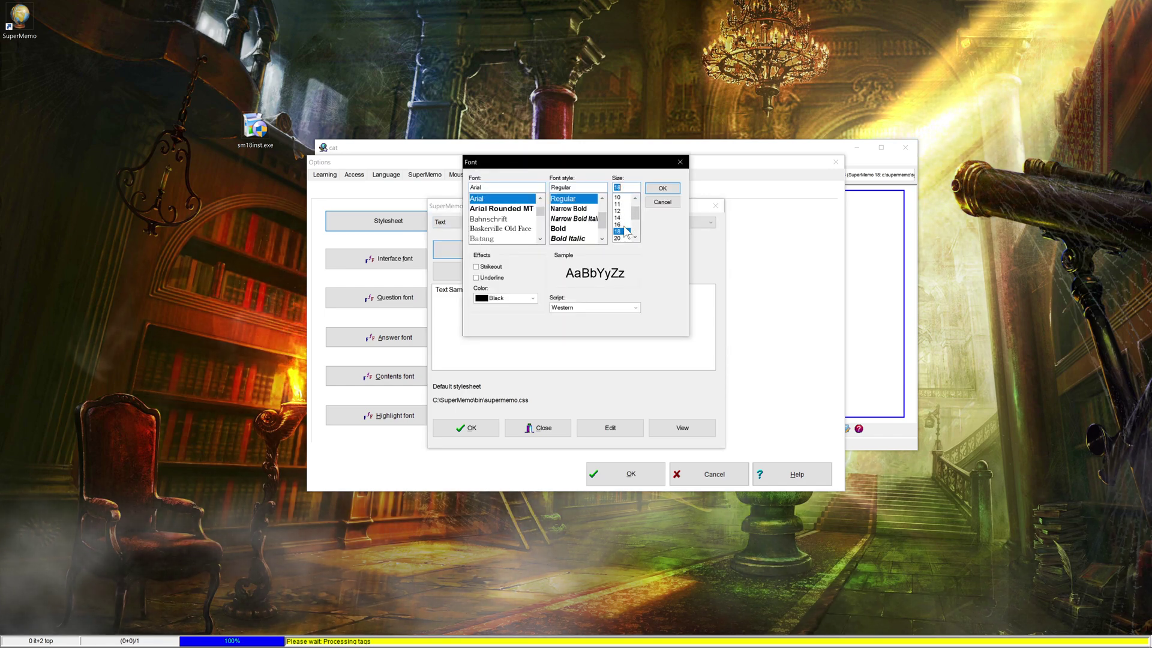
pyautogui.click(662, 188)
pyautogui.click(480, 431)
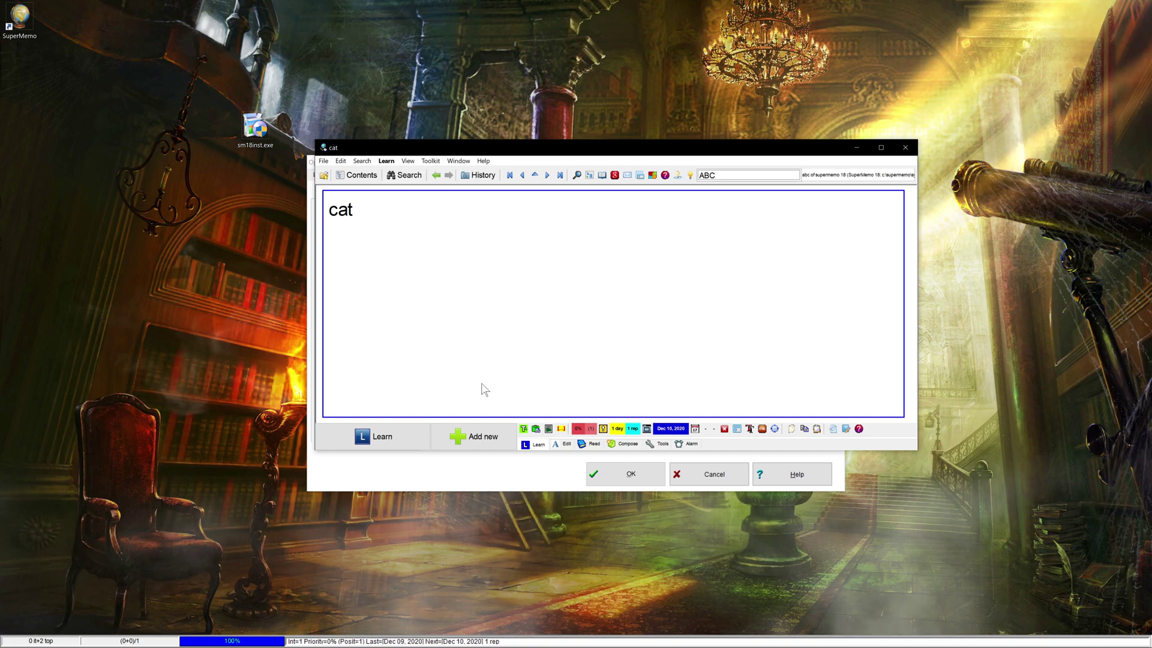
# - Reopen the stylesheet to review its list of style types, then close it
pyautogui.click(470, 478)
pyautogui.click(387, 225)
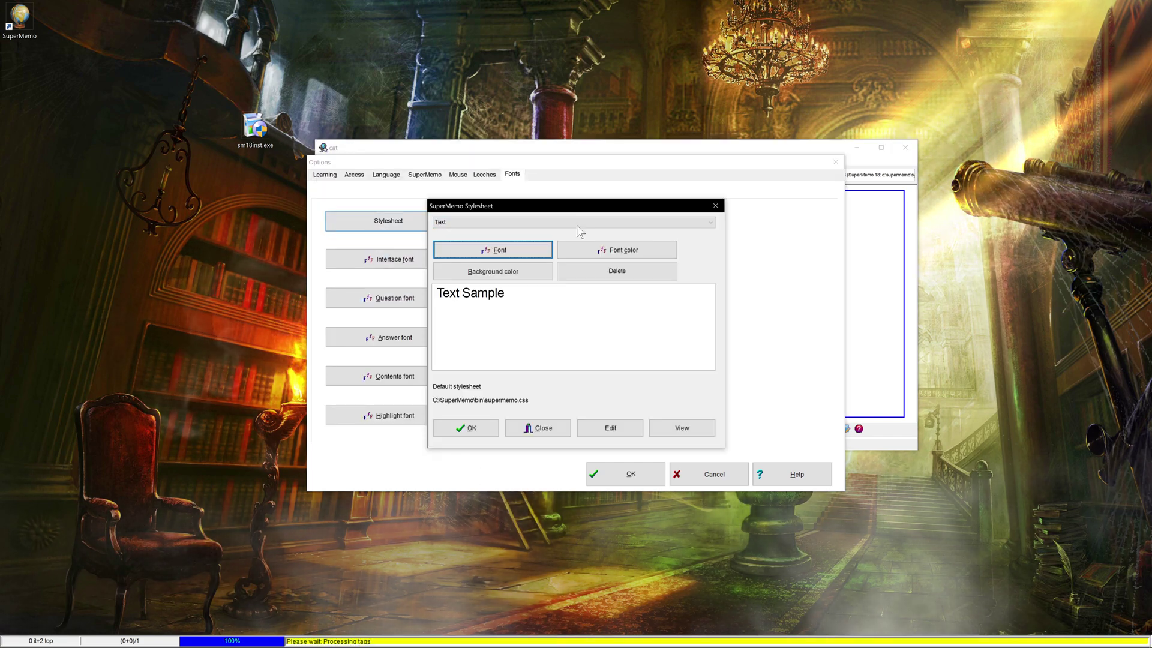
pyautogui.click(521, 221)
pyautogui.scroll(-1, 507, 259)
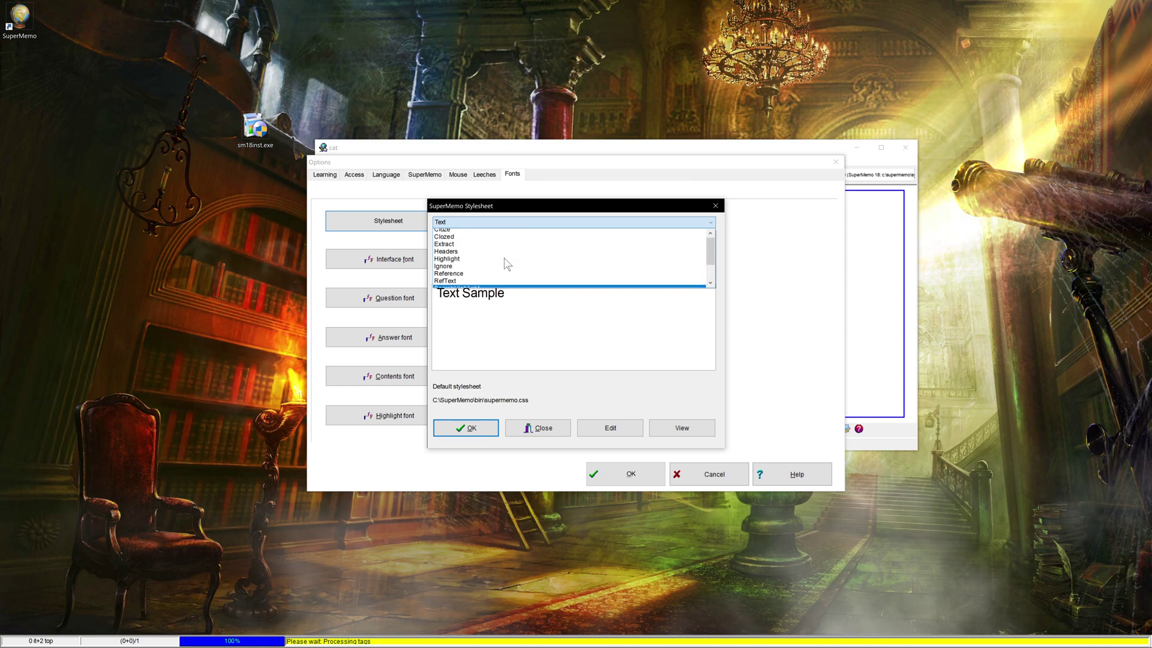
pyautogui.scroll(-3, 507, 259)
pyautogui.press('Escape')
pyautogui.press('Escape')
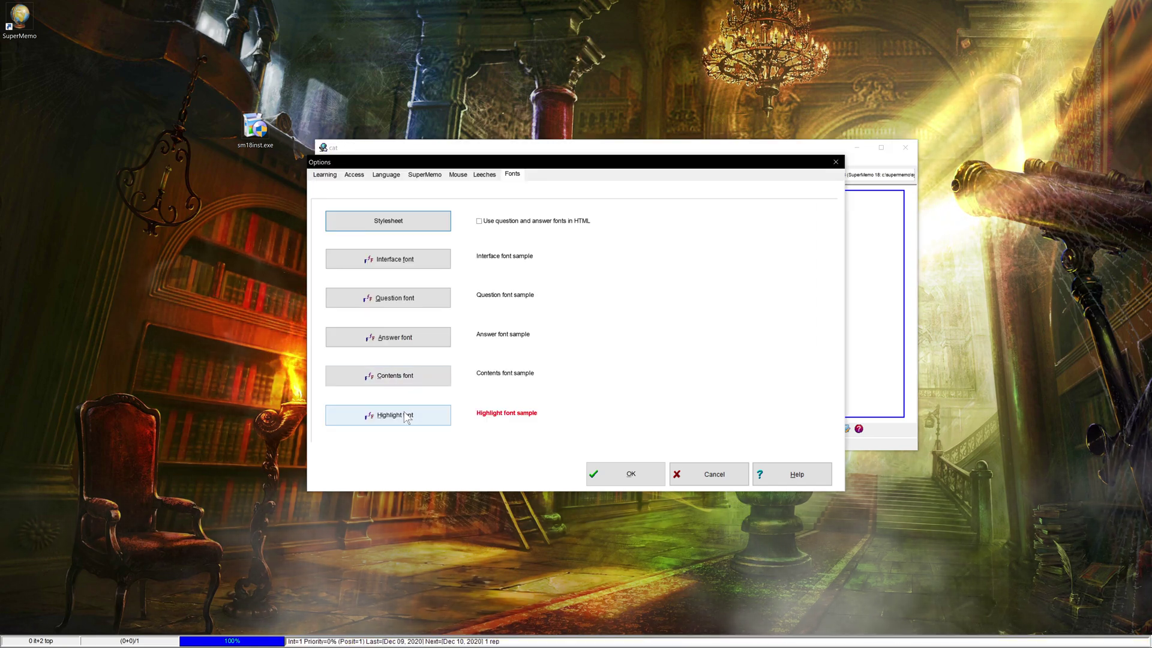
pyautogui.click(403, 264)
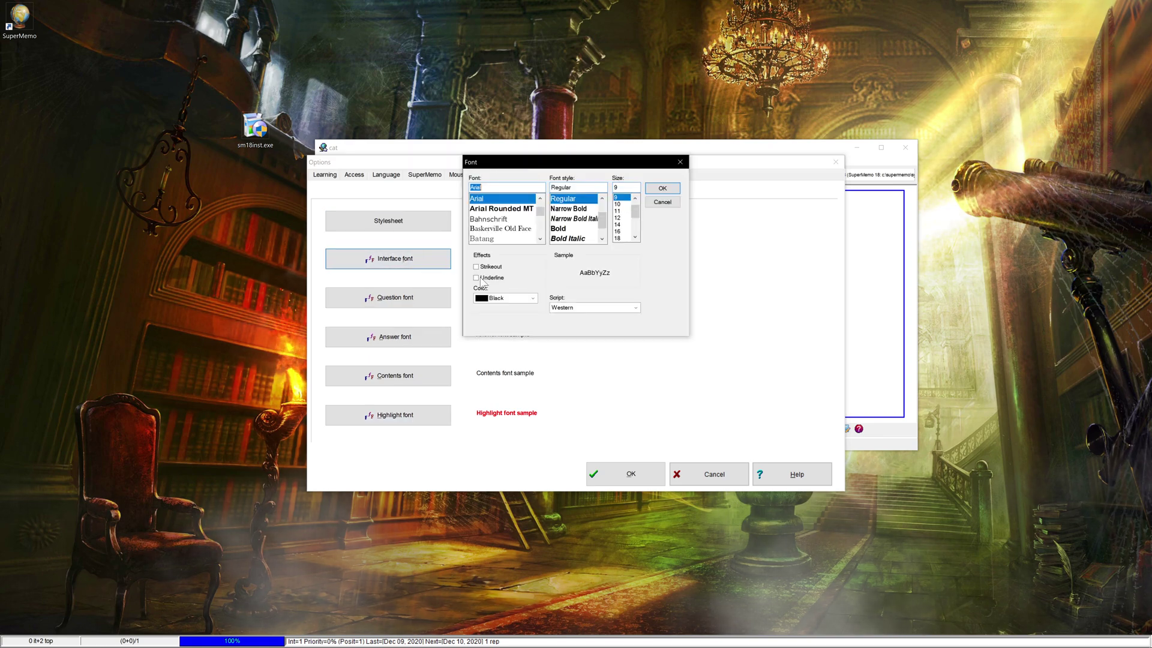
# - Set the interface font to 12 points and confirm the Options dialog
pyautogui.click(618, 218)
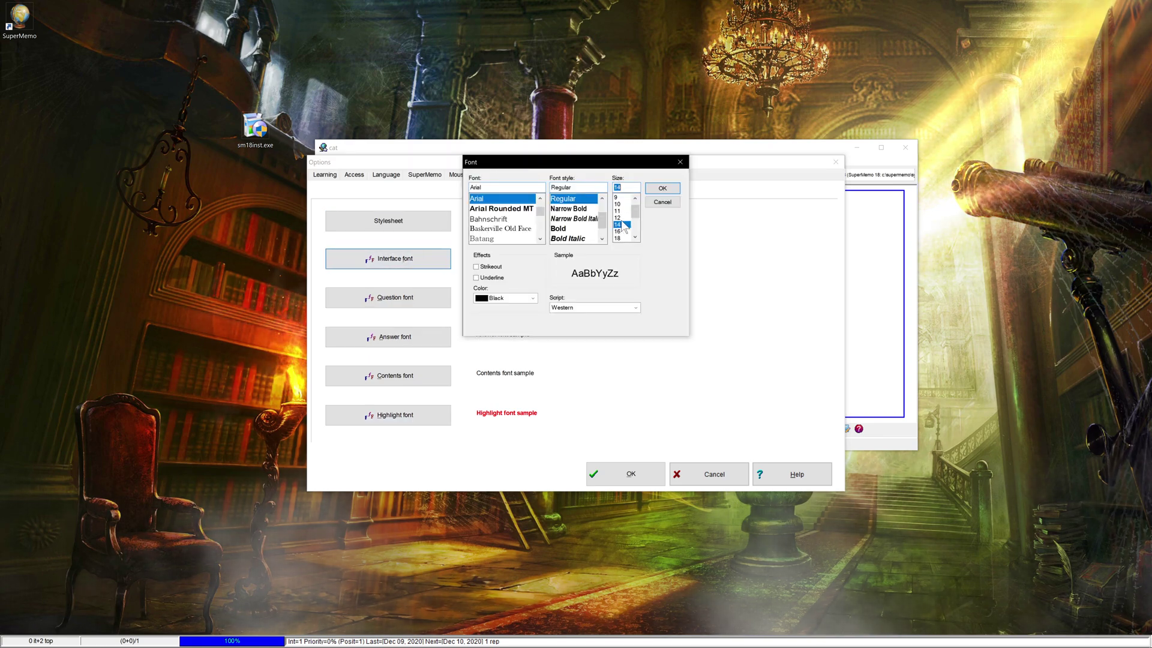
pyautogui.click(670, 190)
pyautogui.click(624, 474)
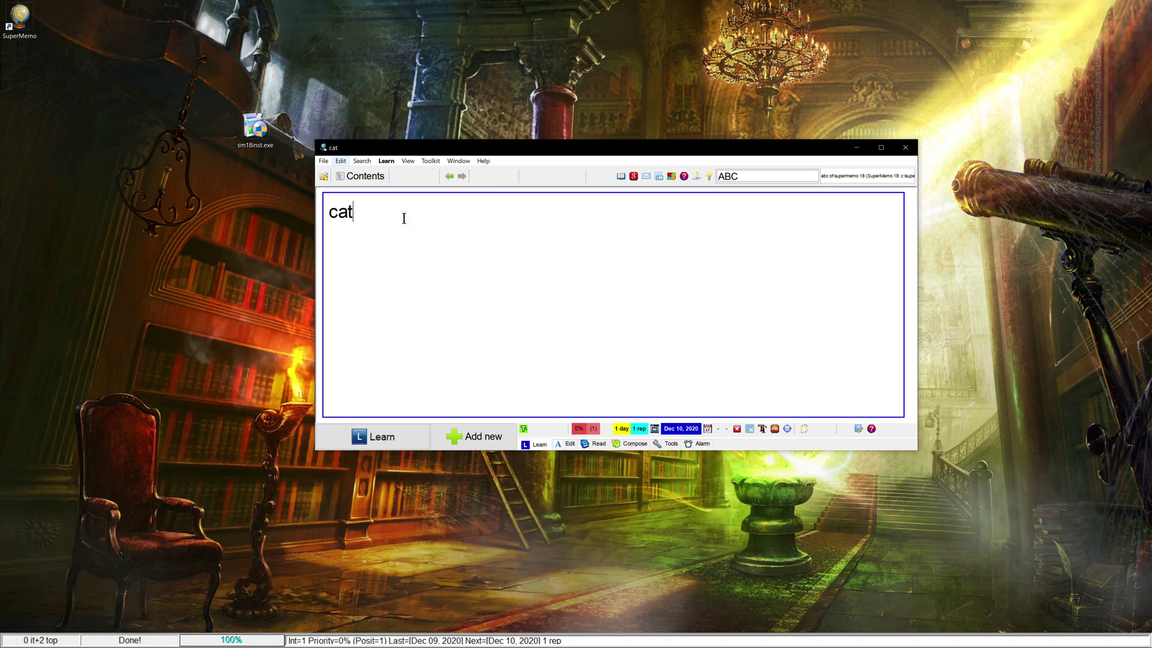
# - Open the knowledge tree and snap it to the left half of the screen
pyautogui.click(362, 176)
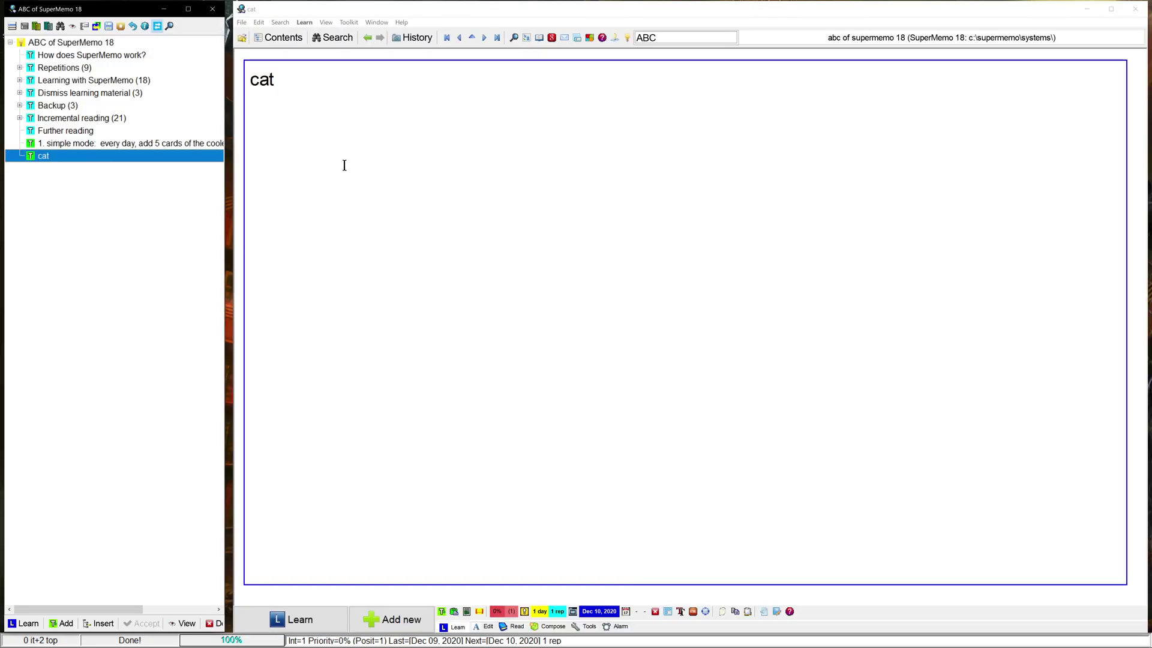
pyautogui.click(213, 9)
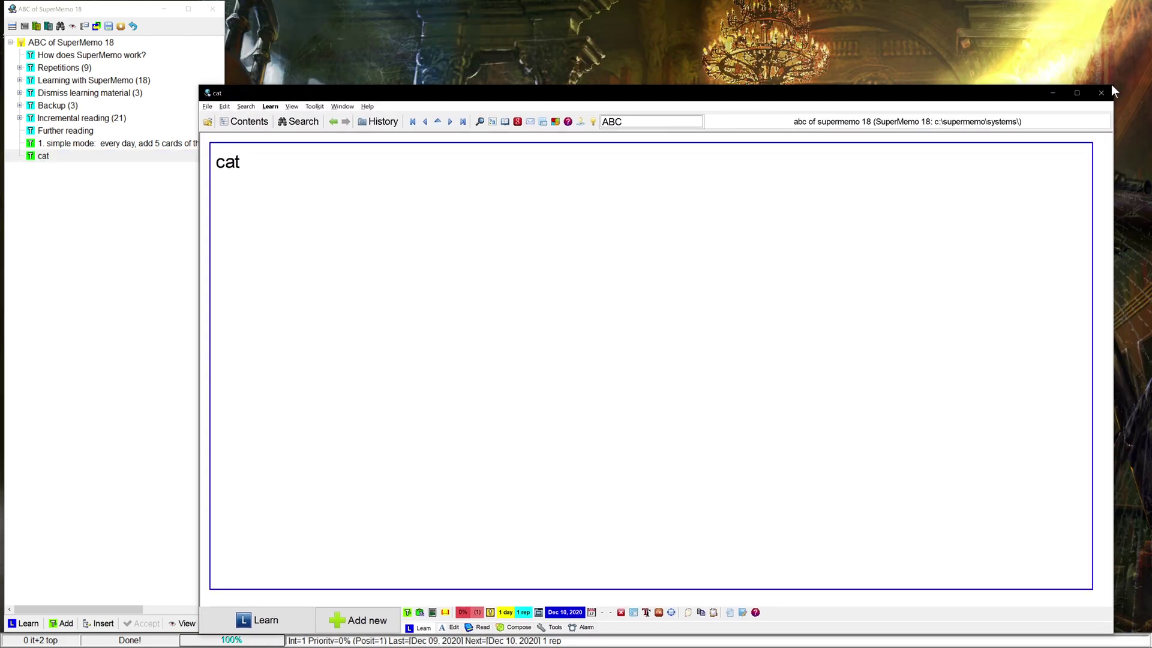
pyautogui.moveTo(1113, 140); pyautogui.dragTo(493, 160)
pyautogui.moveTo(348, 99); pyautogui.dragTo(665, 107)
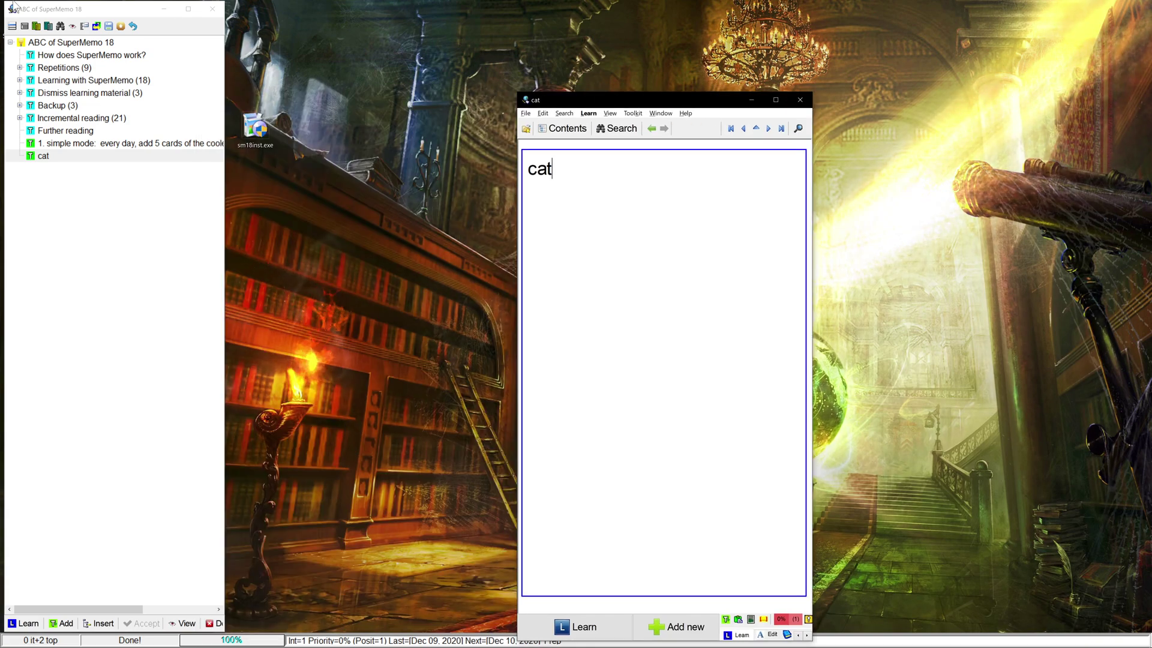
pyautogui.hotkey('ctrl', 'c')
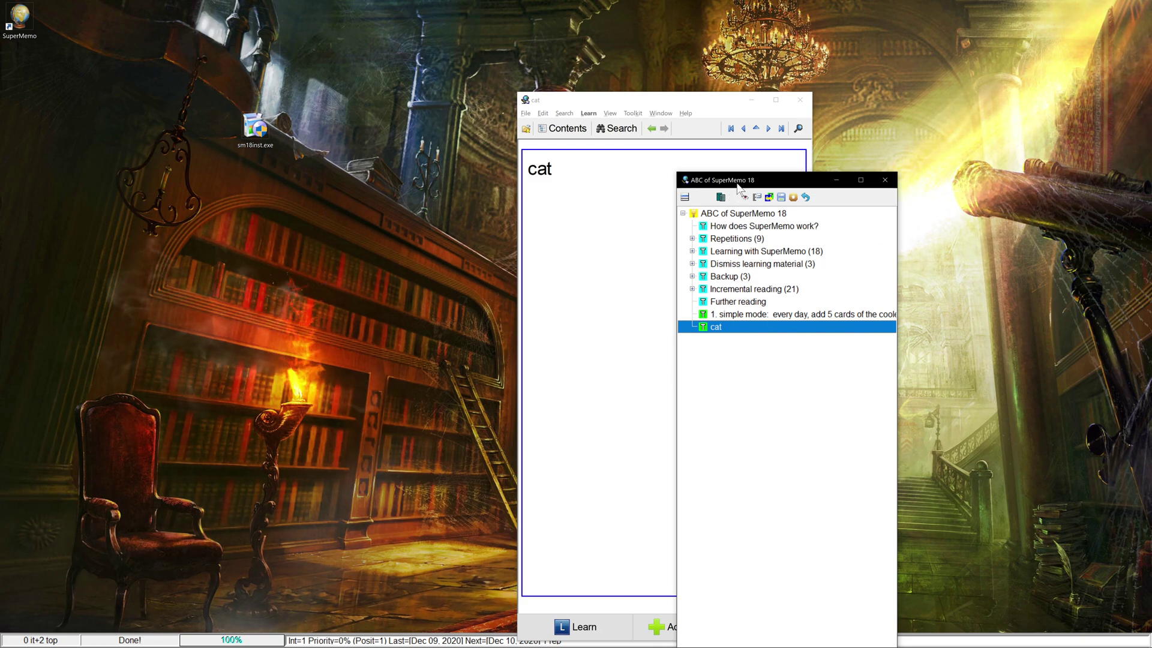
pyautogui.moveTo(737, 185); pyautogui.dragTo(65, 12)
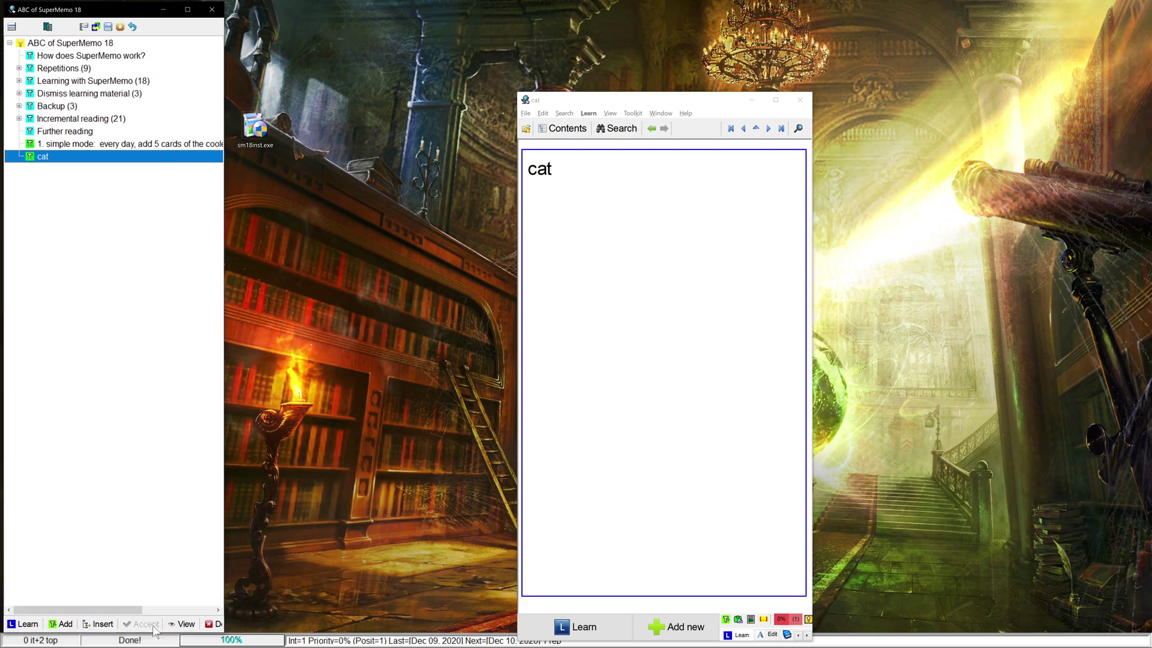
pyautogui.press('super+Left')
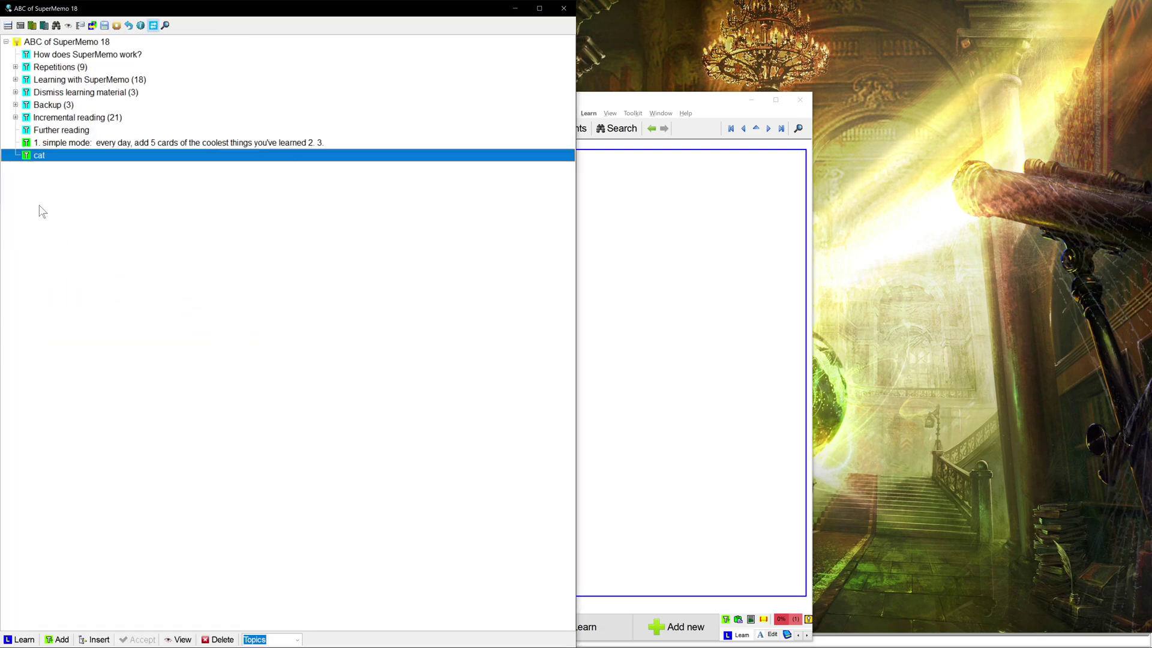
# - Narrow the knowledge tree and stretch the cat window to the right and bottom edges
pyautogui.doubleClick(648, 102)
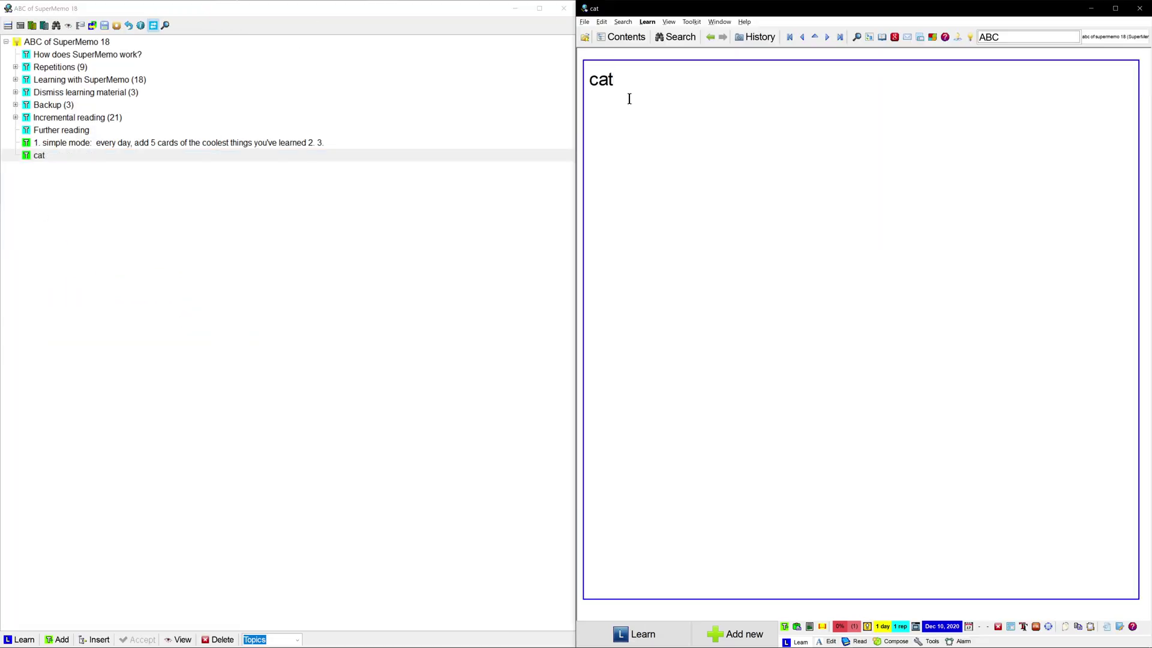
pyautogui.moveTo(424, 9); pyautogui.dragTo(52, 14)
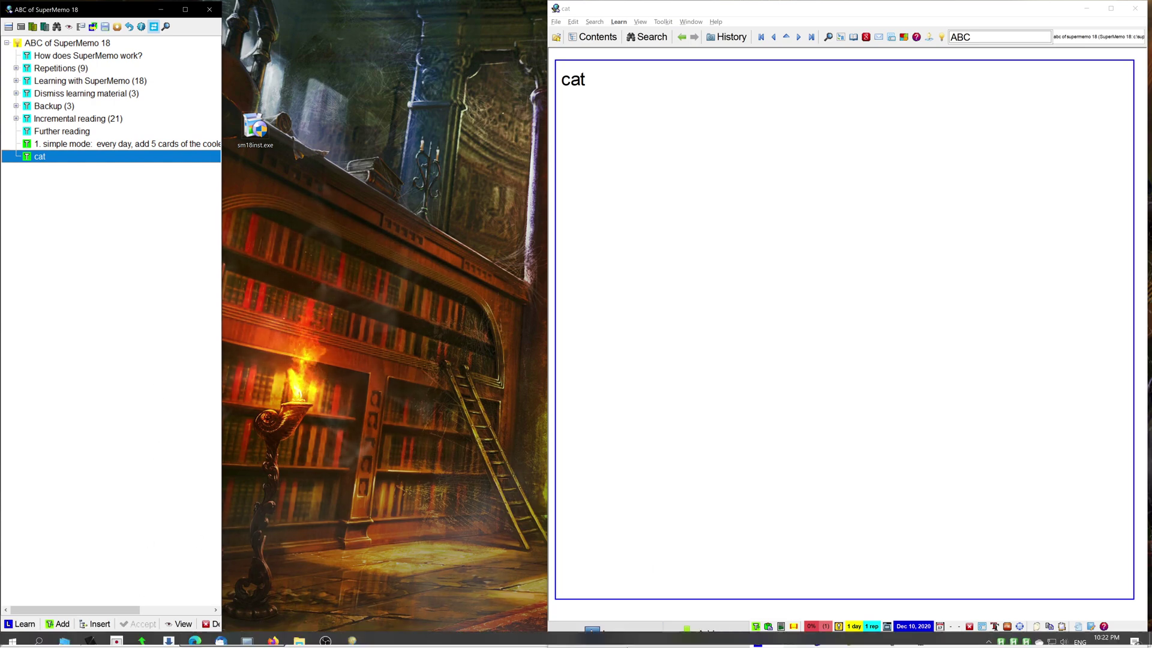
pyautogui.moveTo(560, 9); pyautogui.dragTo(313, 9)
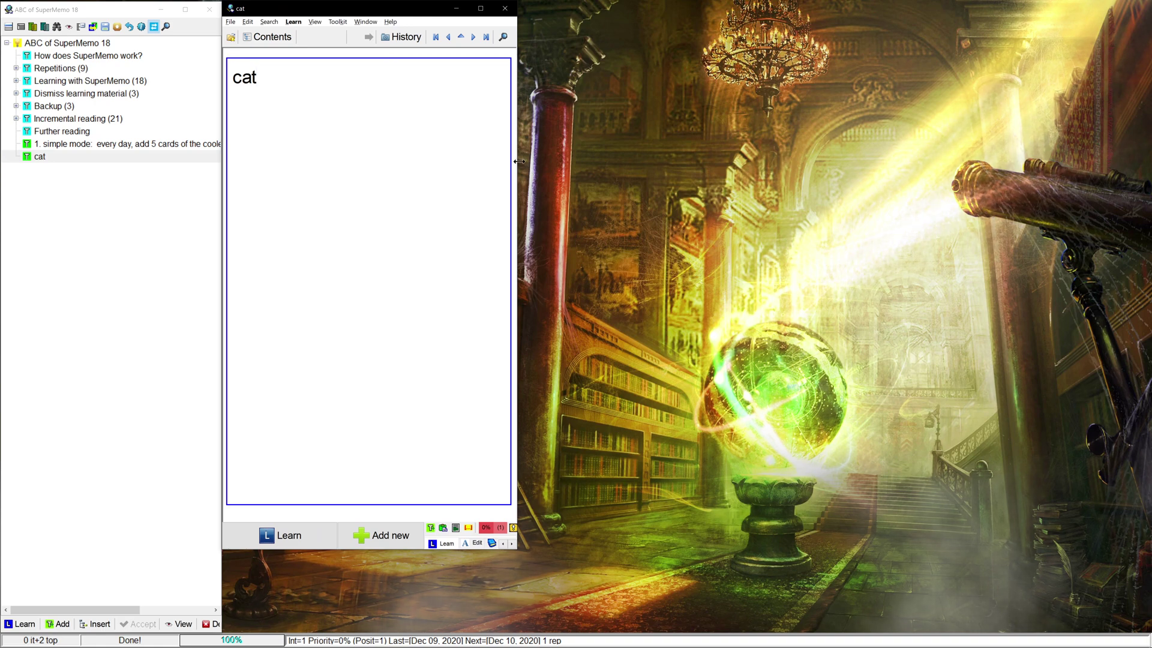
pyautogui.moveTo(518, 169); pyautogui.dragTo(1149, 239)
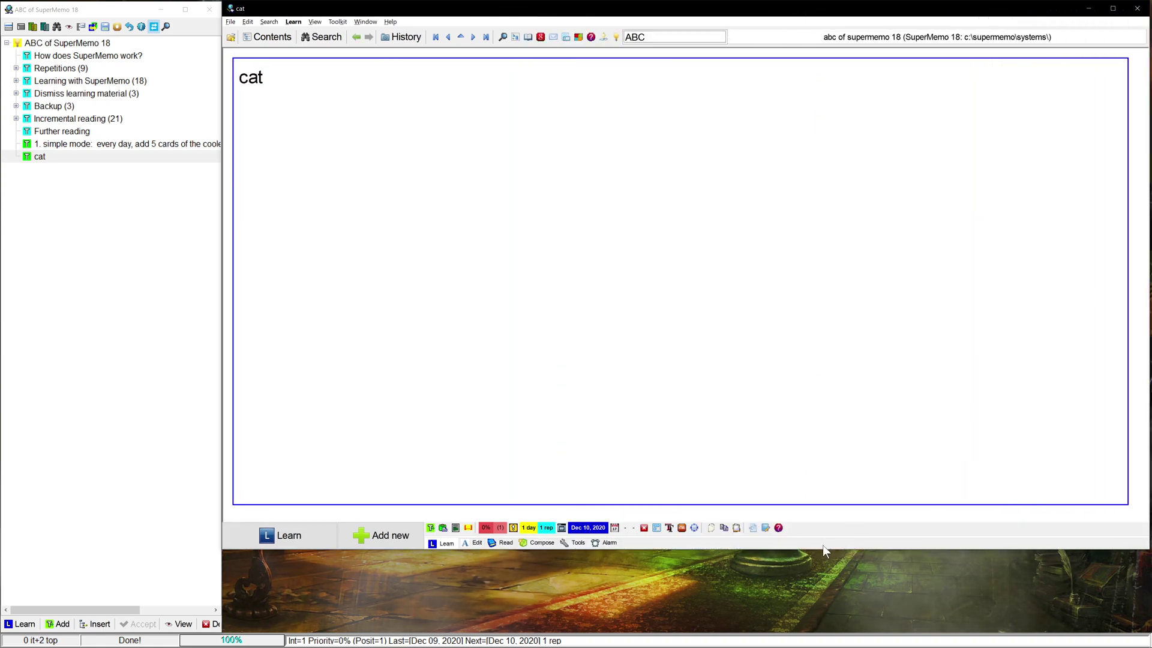
pyautogui.moveTo(815, 550); pyautogui.dragTo(807, 635)
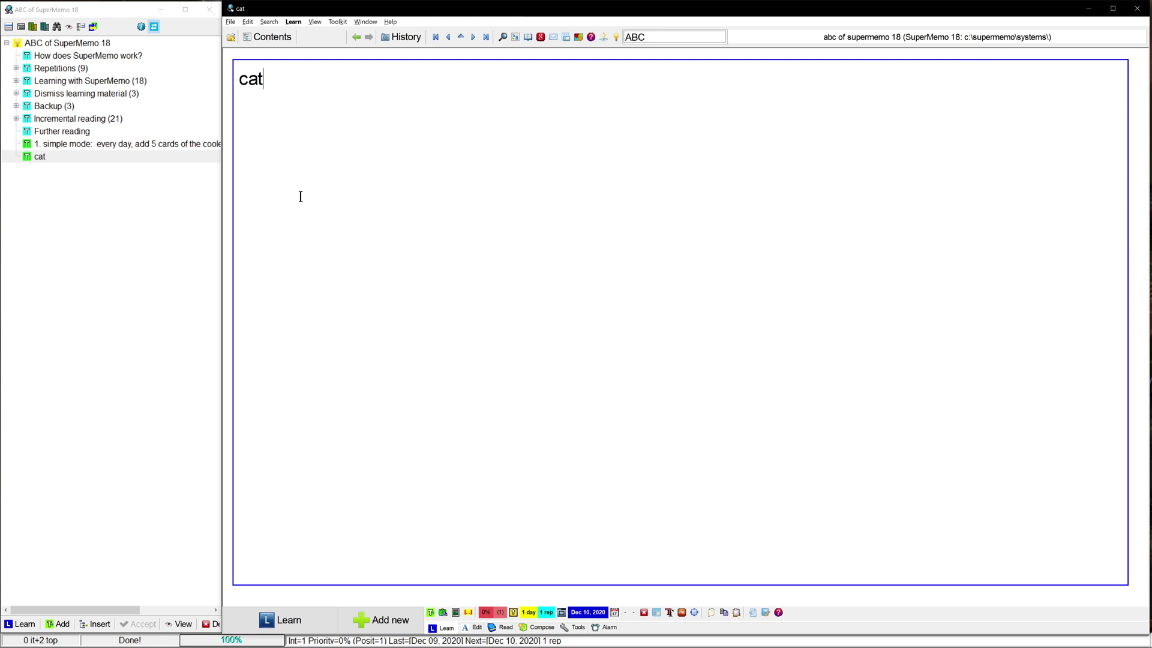
# - Save the current window layout as the default, named 'Default Cool Layout'
pyautogui.click(340, 22)
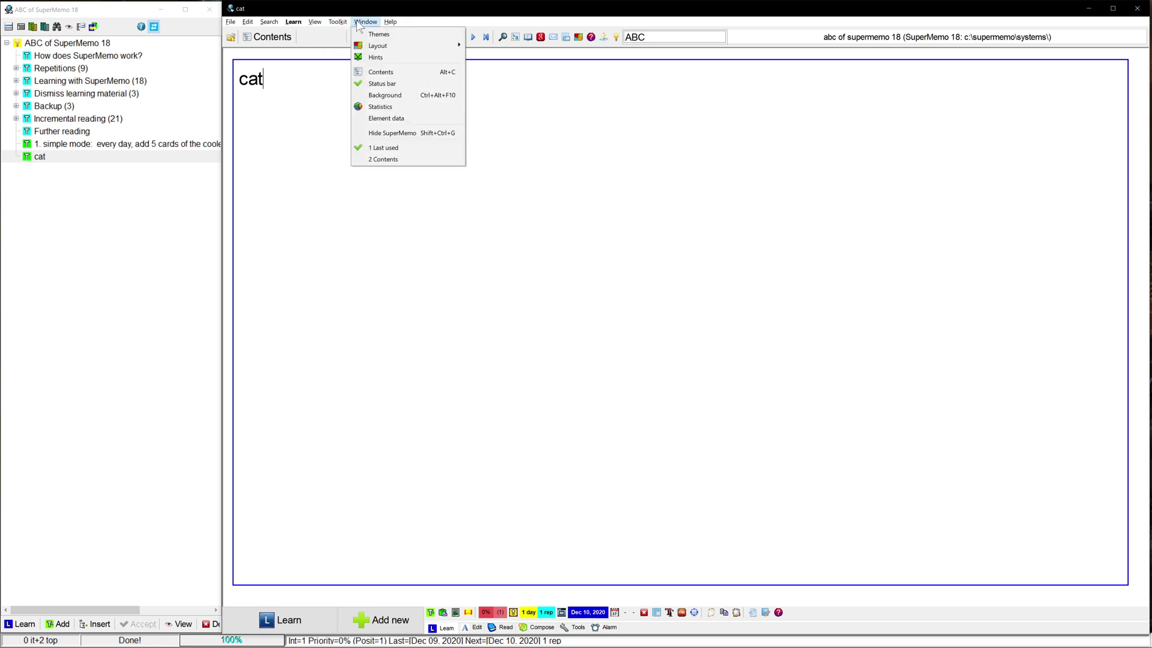
pyautogui.moveTo(442, 45)
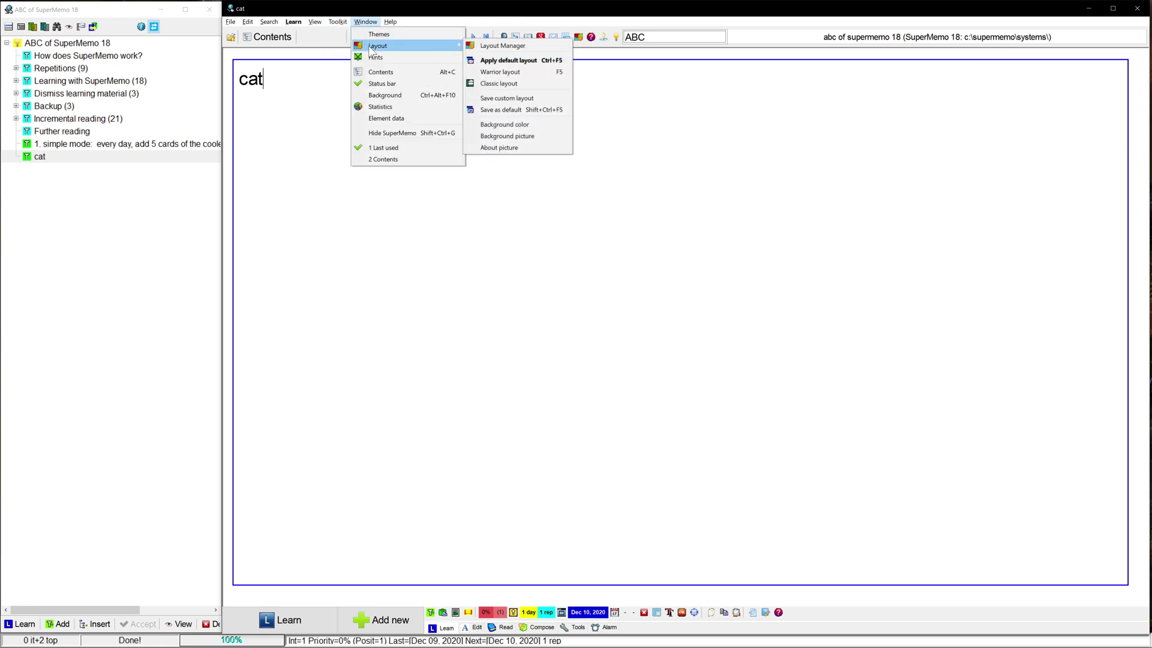
pyautogui.click(526, 110)
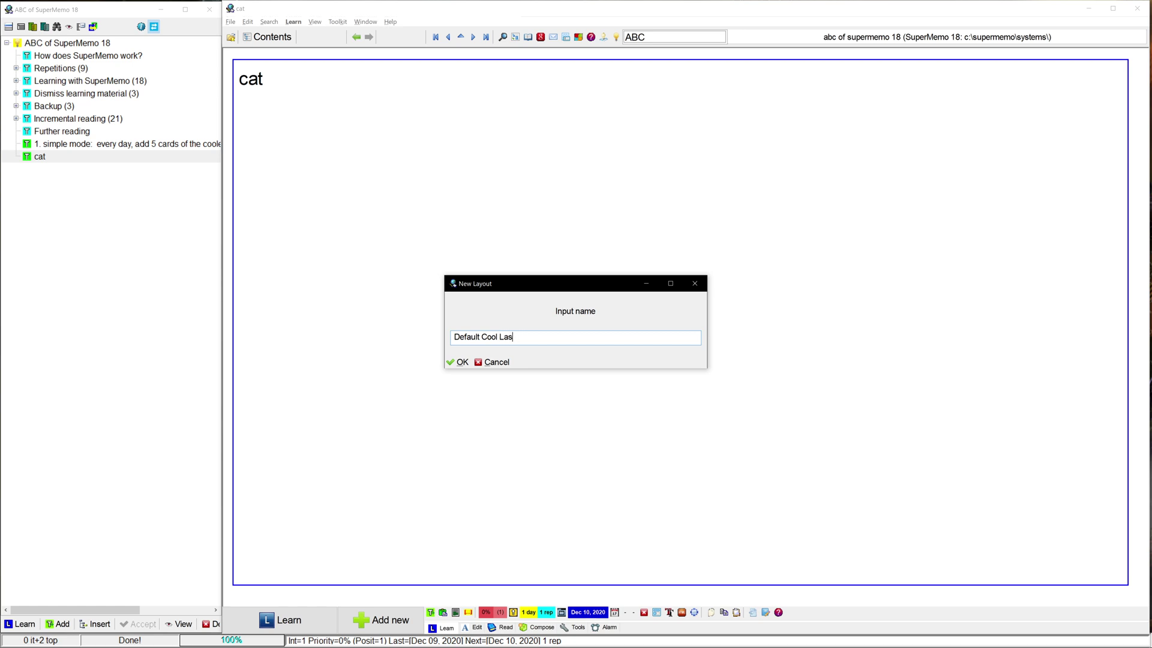
pyautogui.press('Return')
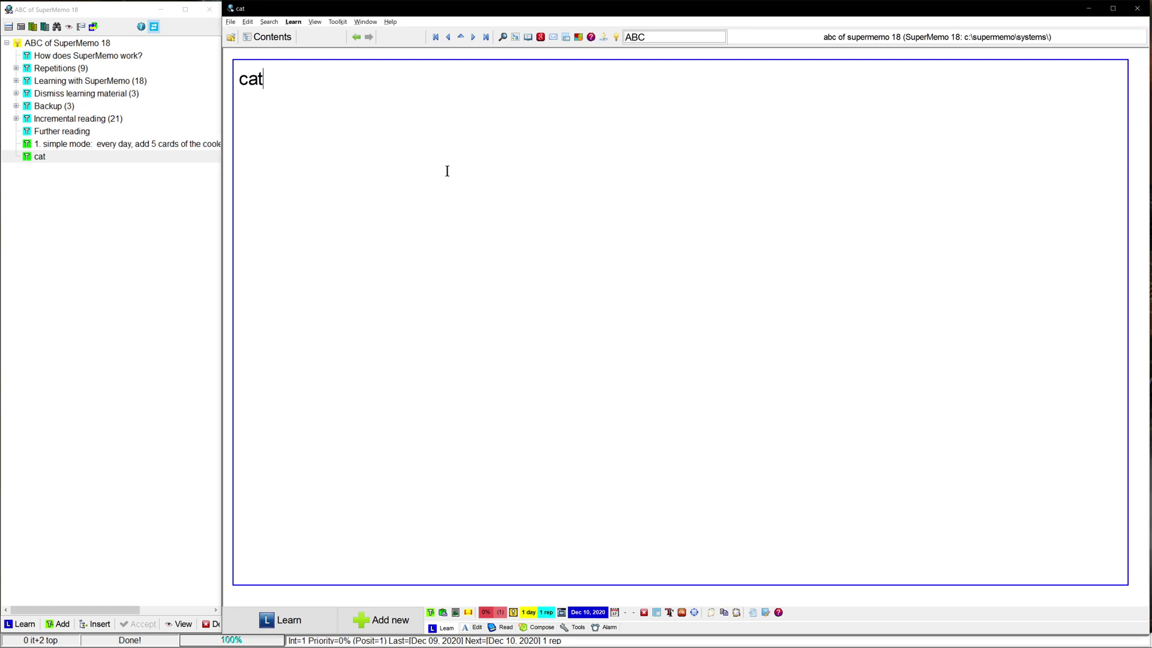
# - Turn on hints, then glance at the Incremental reading article and return to the cat element
pyautogui.click(362, 23)
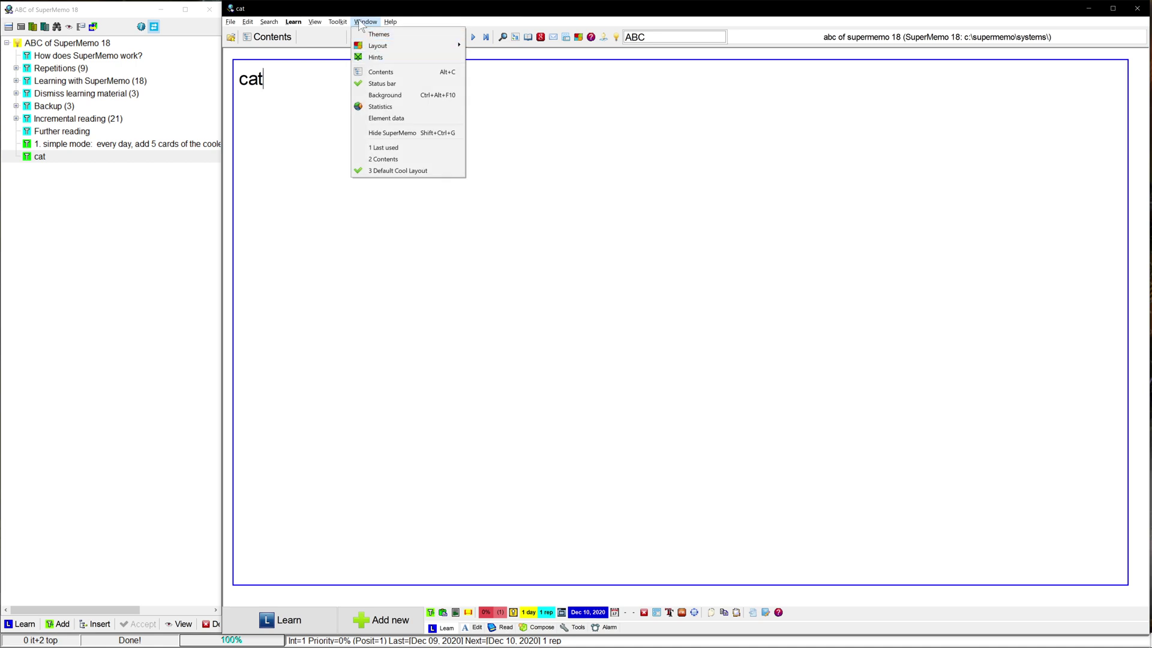
pyautogui.click(373, 57)
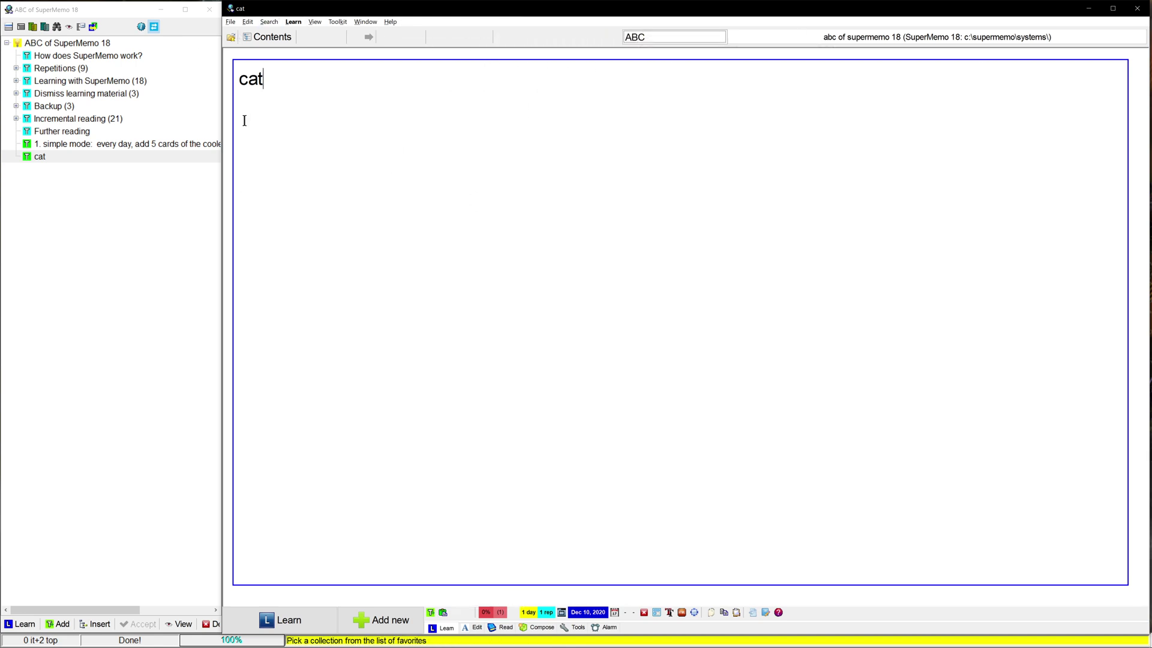
pyautogui.click(93, 118)
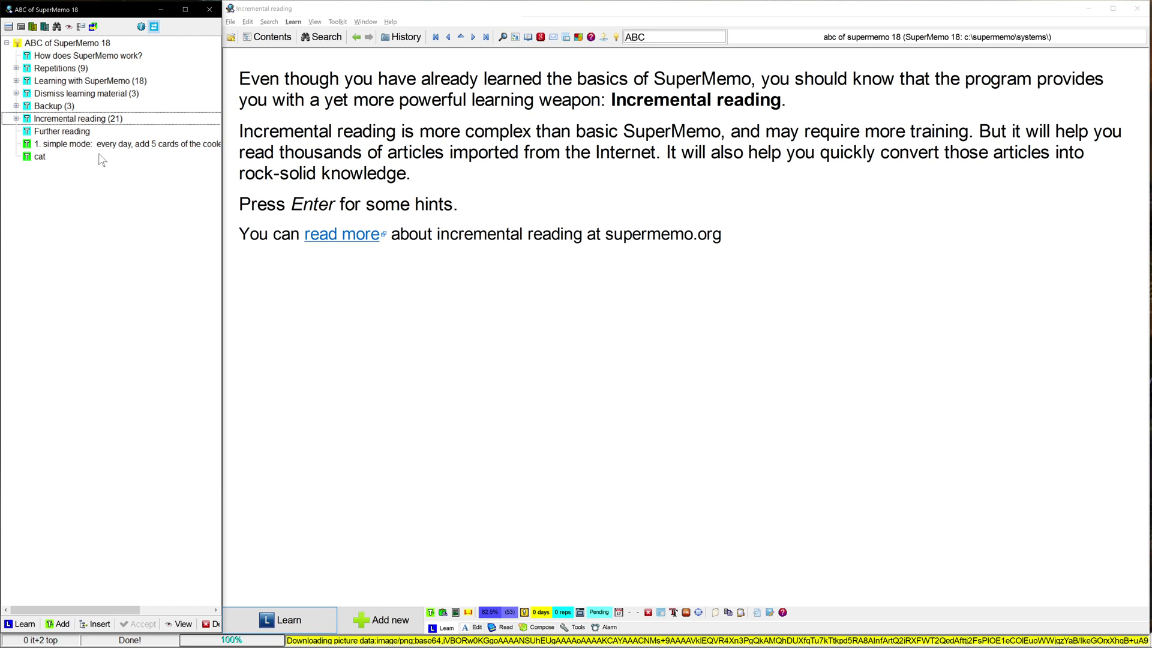
pyautogui.click(30, 157)
pyautogui.click(289, 90)
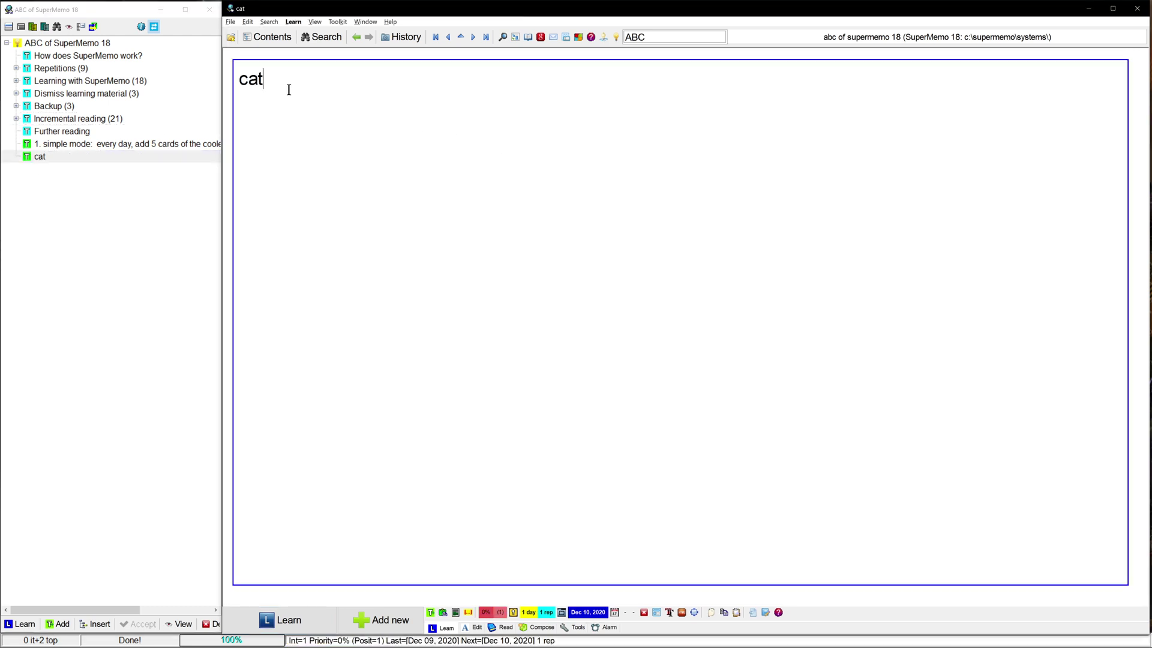
# - In Toolkit > Options, set midnight shift to 2 h and the SM-18 alert interval to 1400 days
pyautogui.click(337, 22)
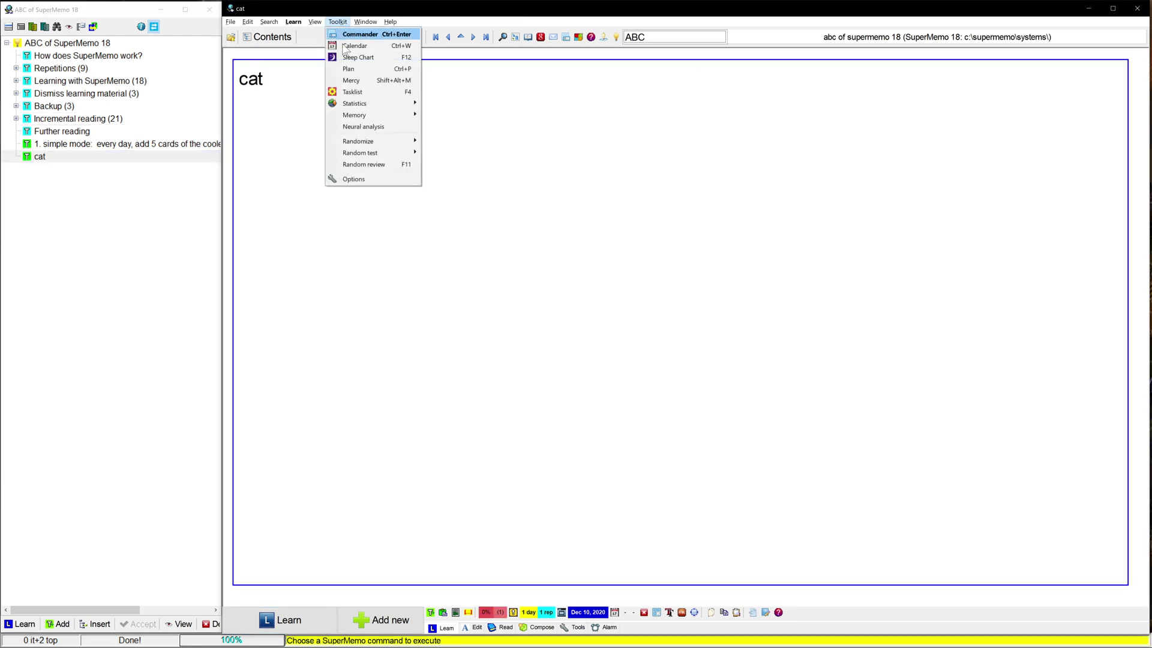
pyautogui.click(353, 179)
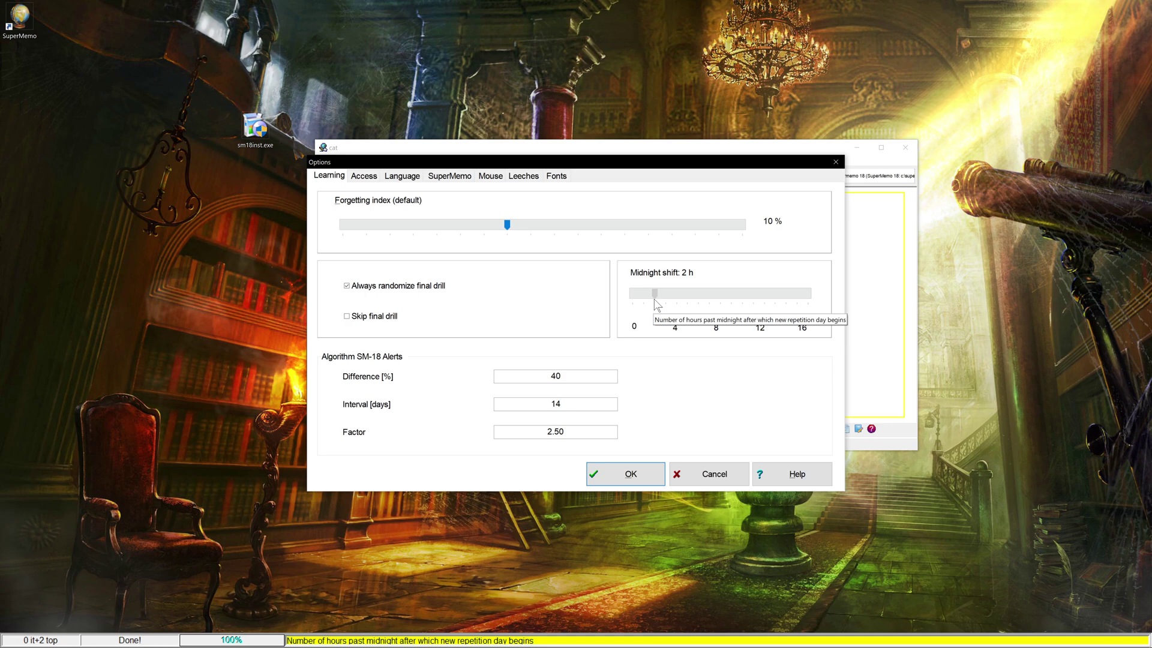
pyautogui.moveTo(645, 293); pyautogui.dragTo(654, 294)
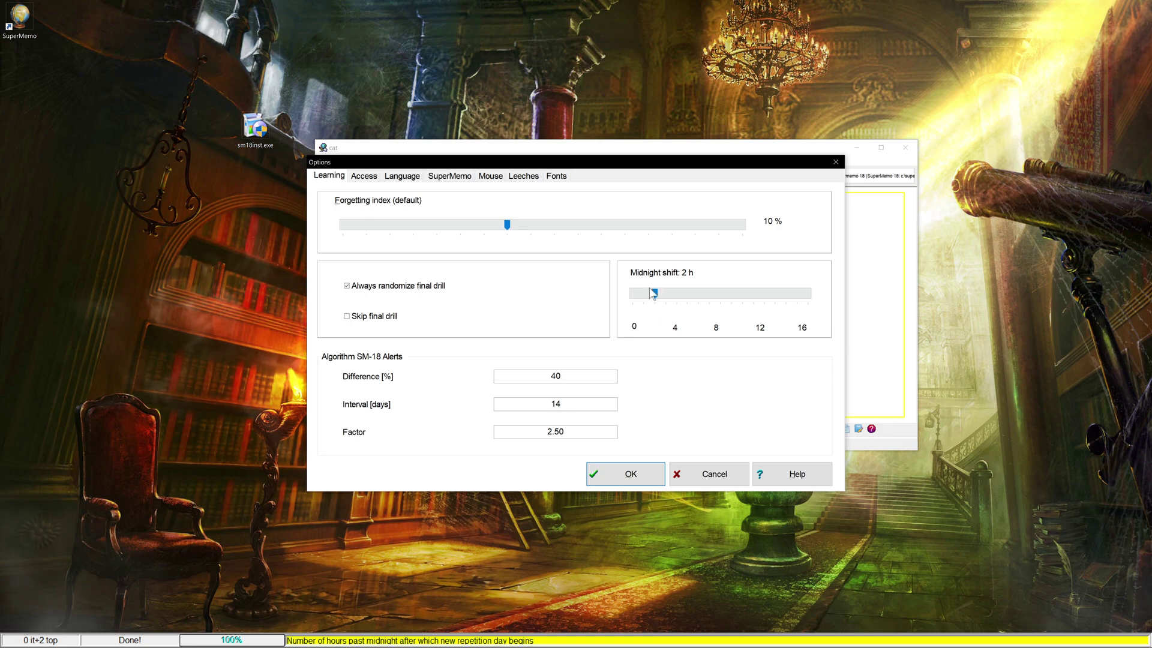
pyautogui.click(578, 370)
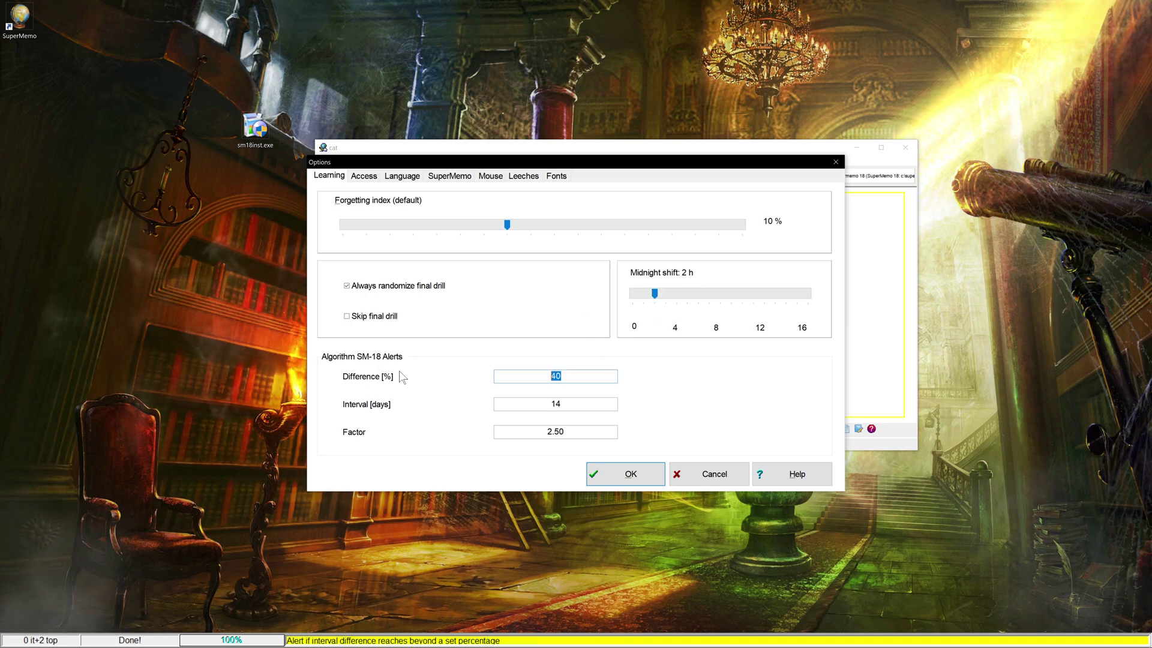
pyautogui.click(556, 375)
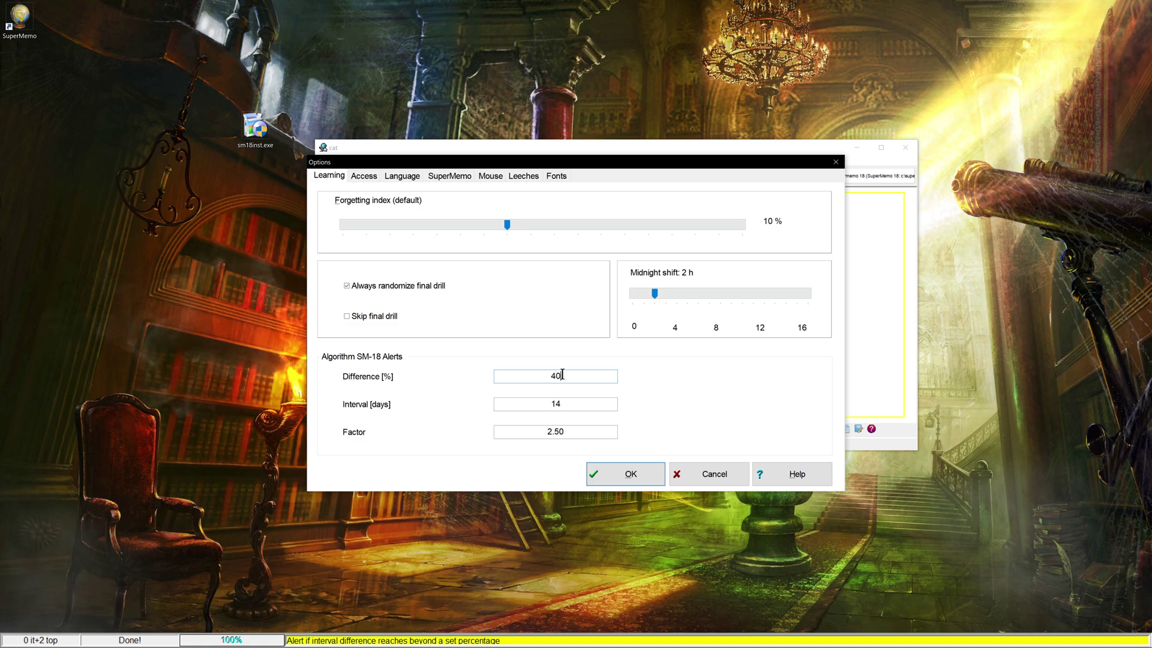
pyautogui.click(562, 403)
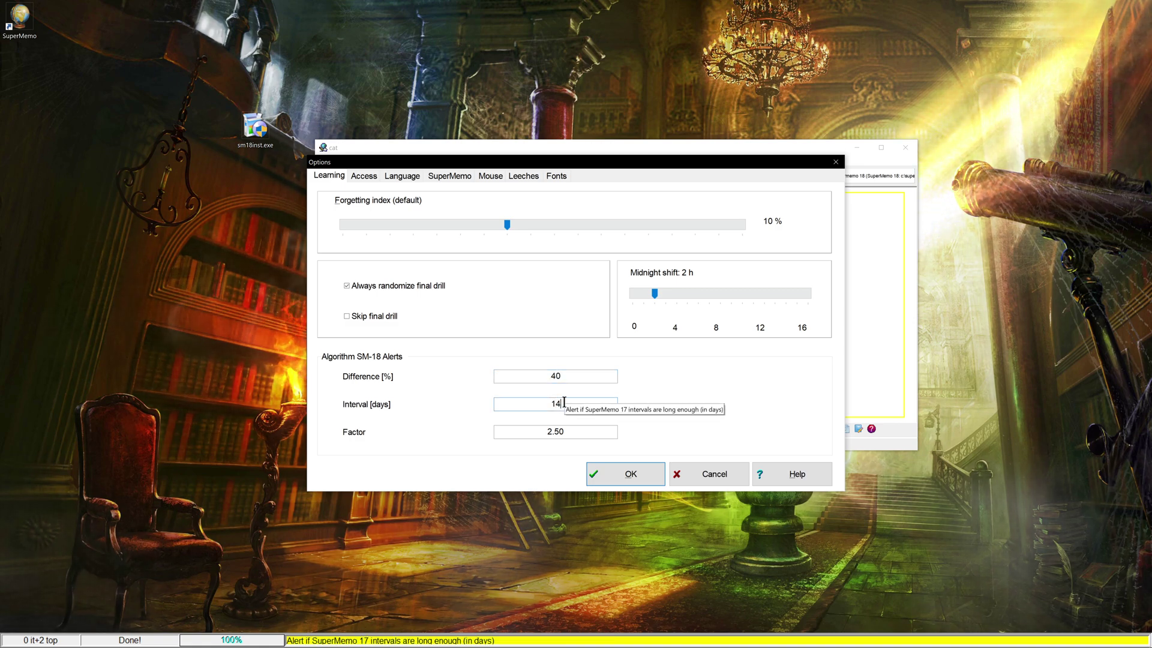
pyautogui.write('00')
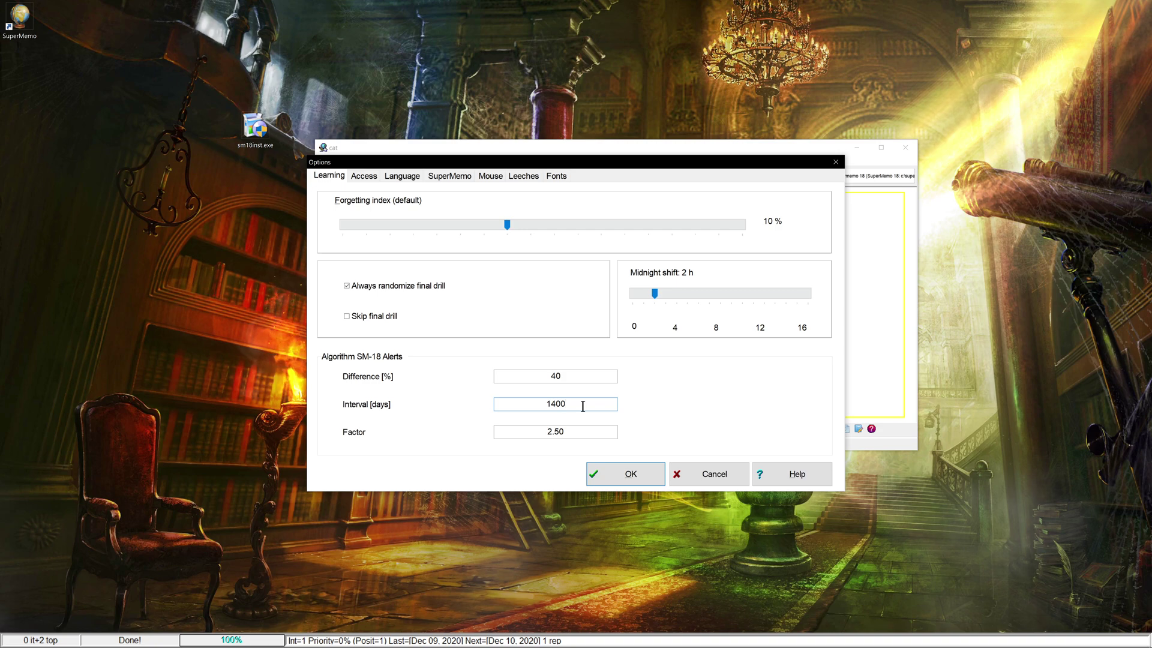
pyautogui.click(627, 475)
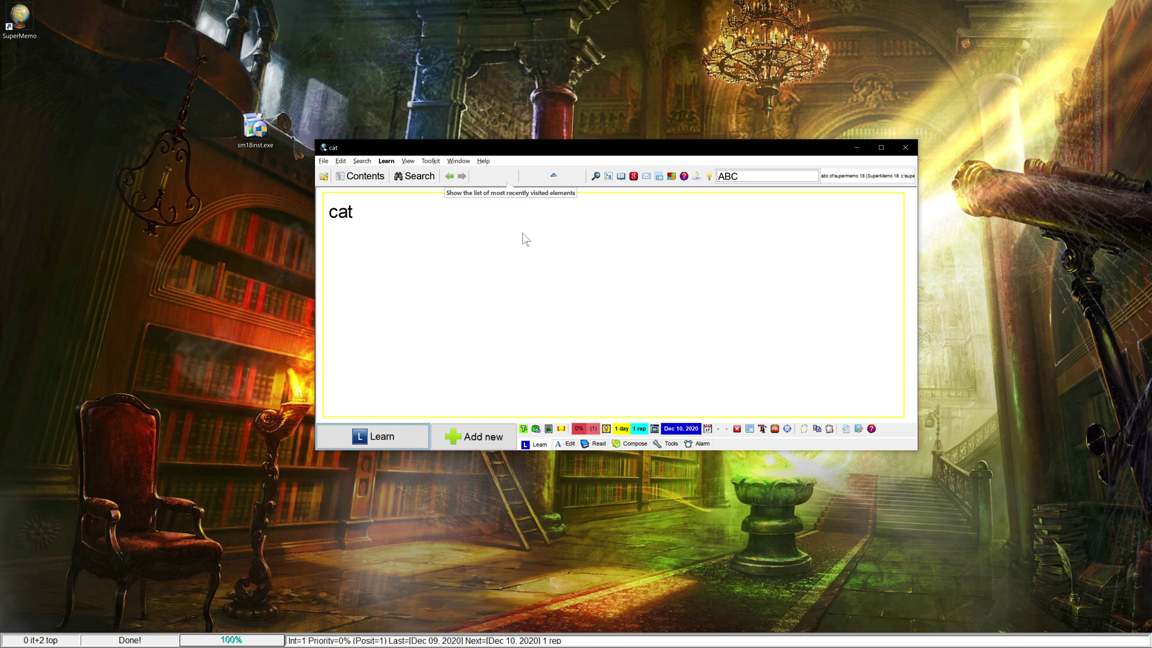
pyautogui.click(429, 162)
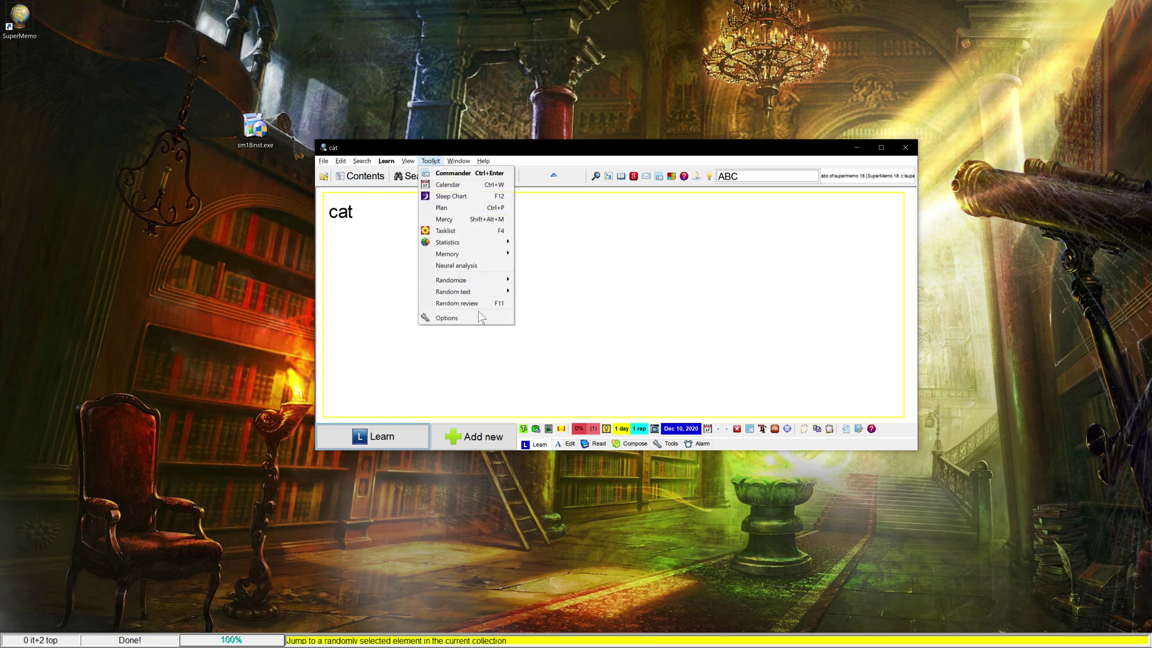
pyautogui.click(447, 318)
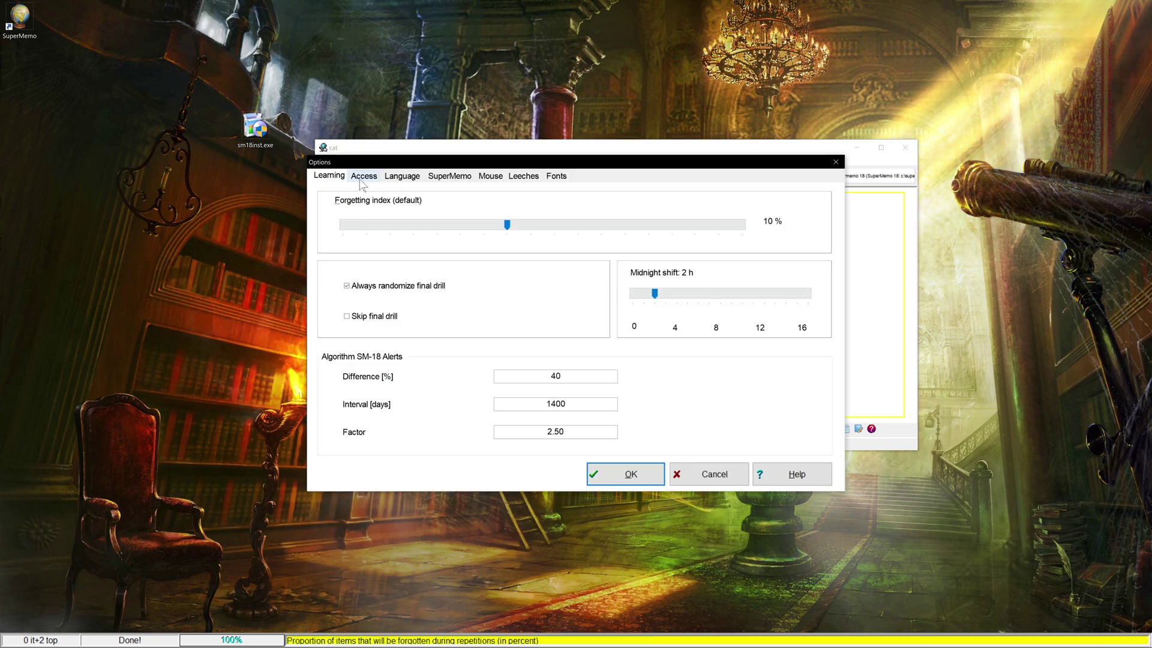
pyautogui.click(363, 176)
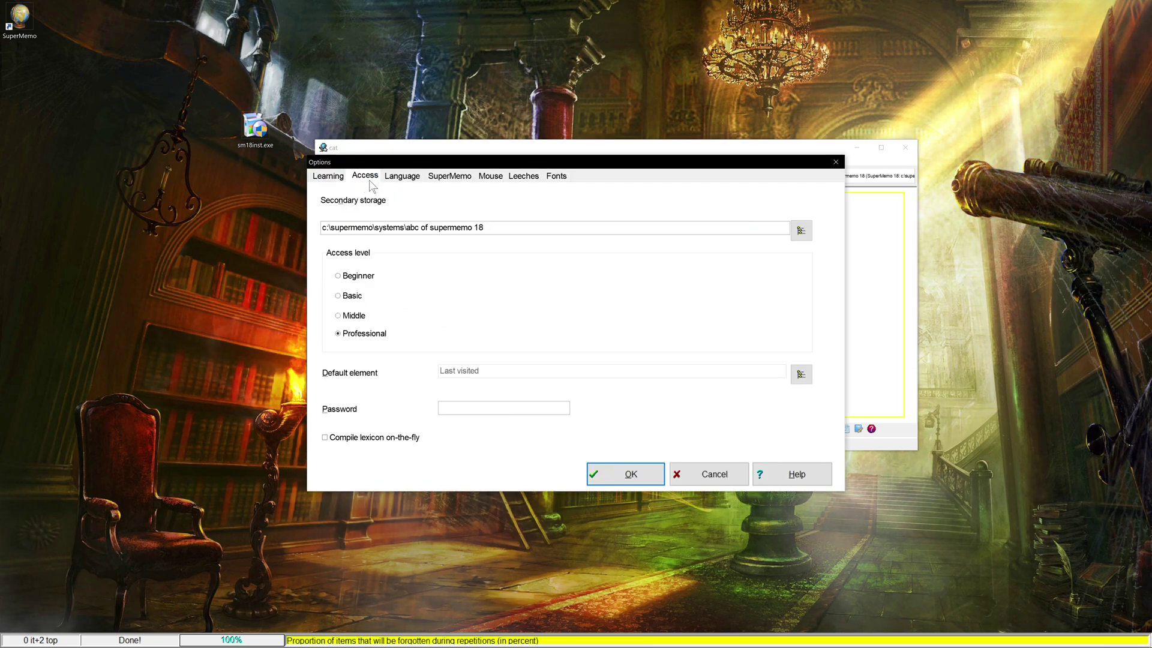
pyautogui.click(401, 180)
pyautogui.click(439, 180)
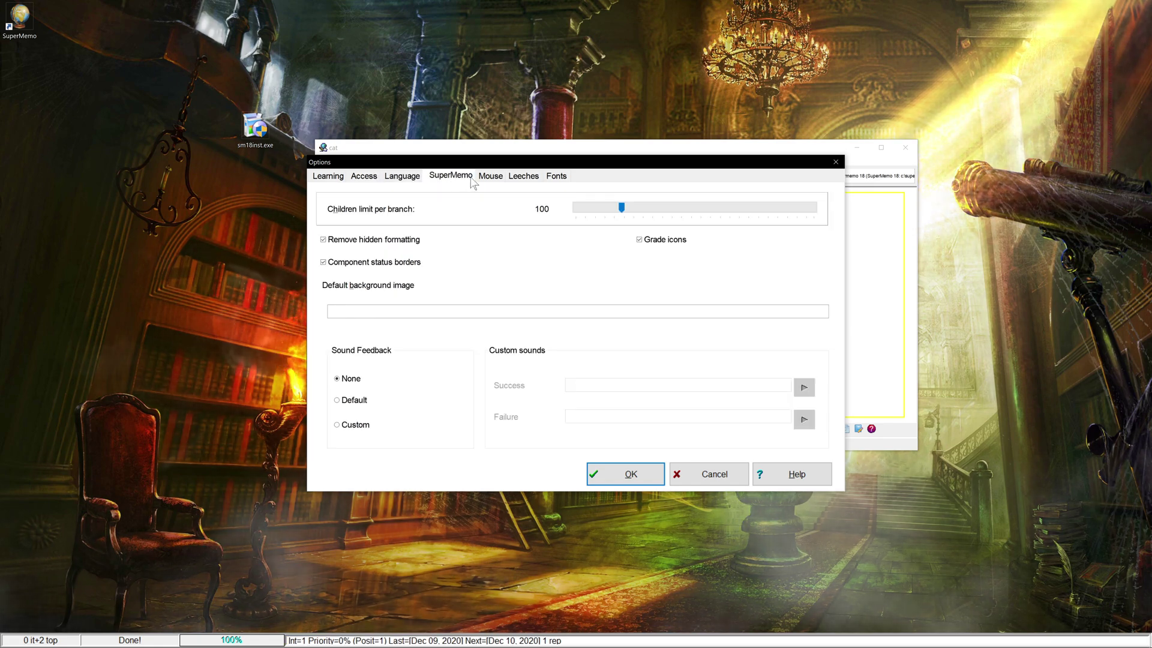
pyautogui.click(491, 180)
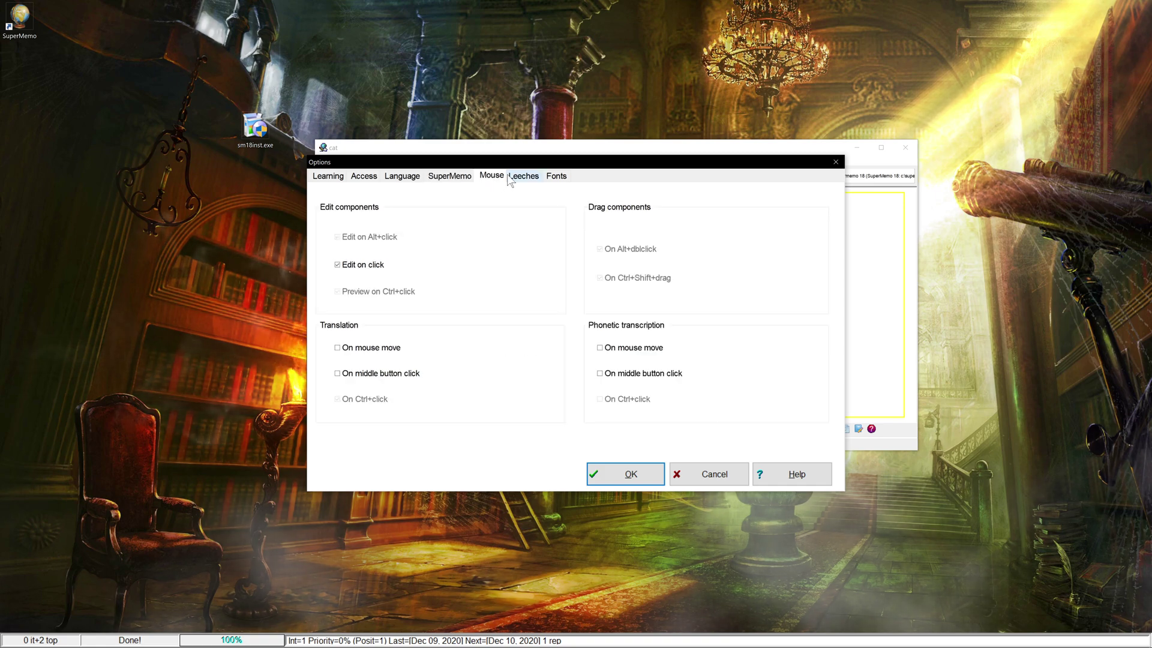
pyautogui.click(536, 180)
pyautogui.click(541, 179)
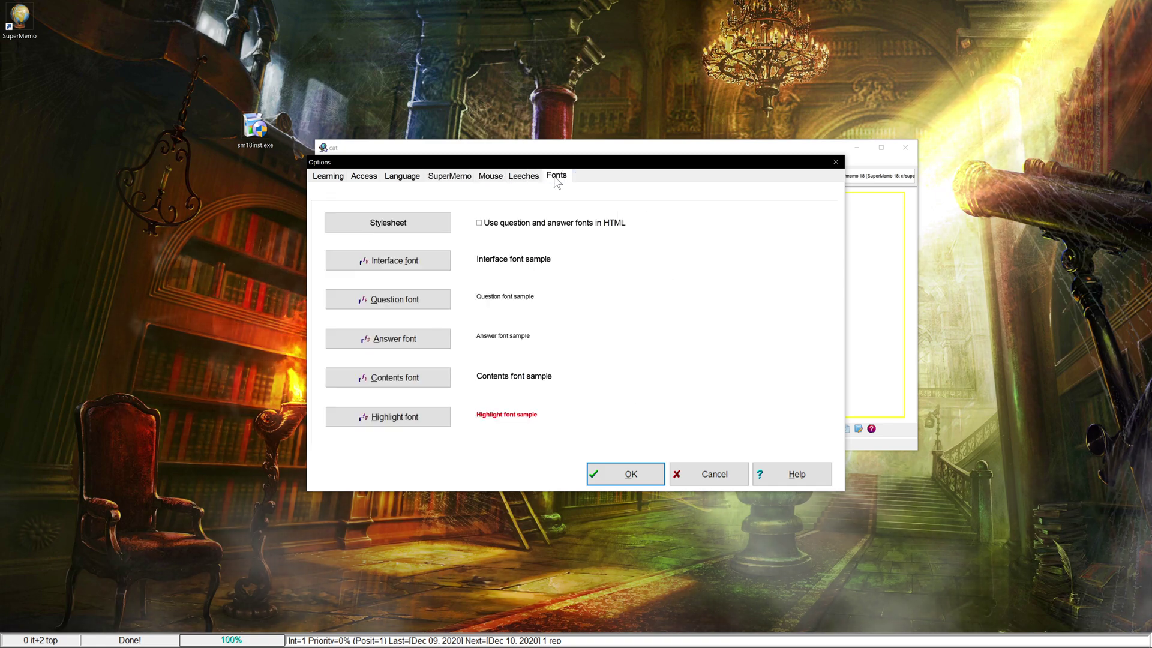
pyautogui.click(523, 177)
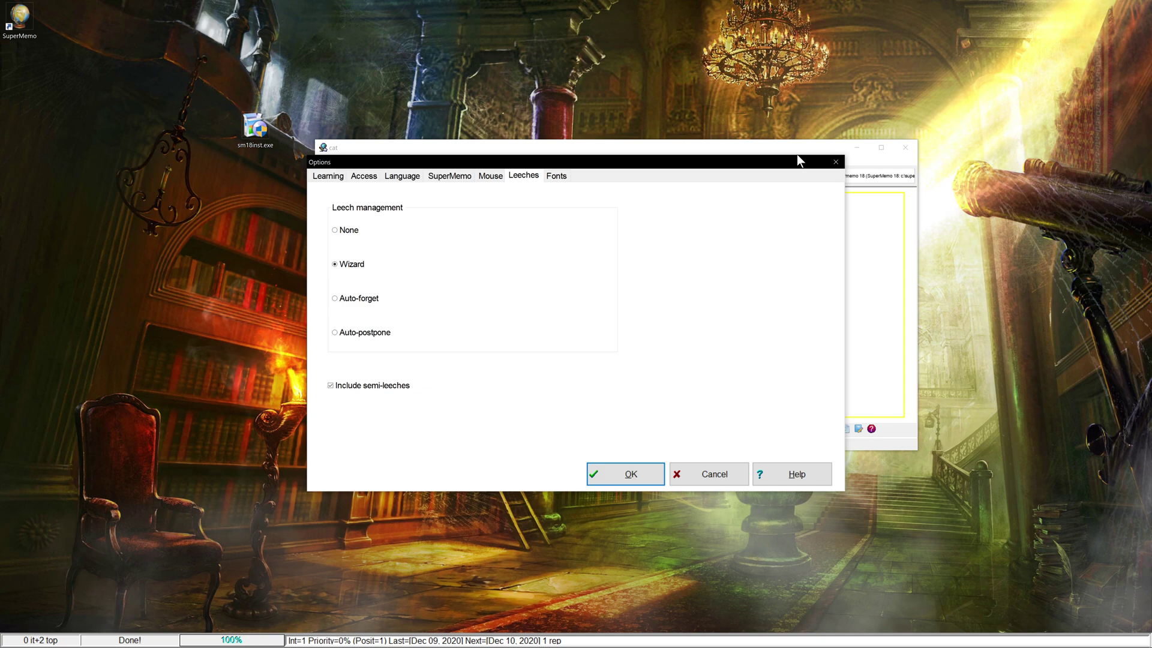
pyautogui.click(836, 162)
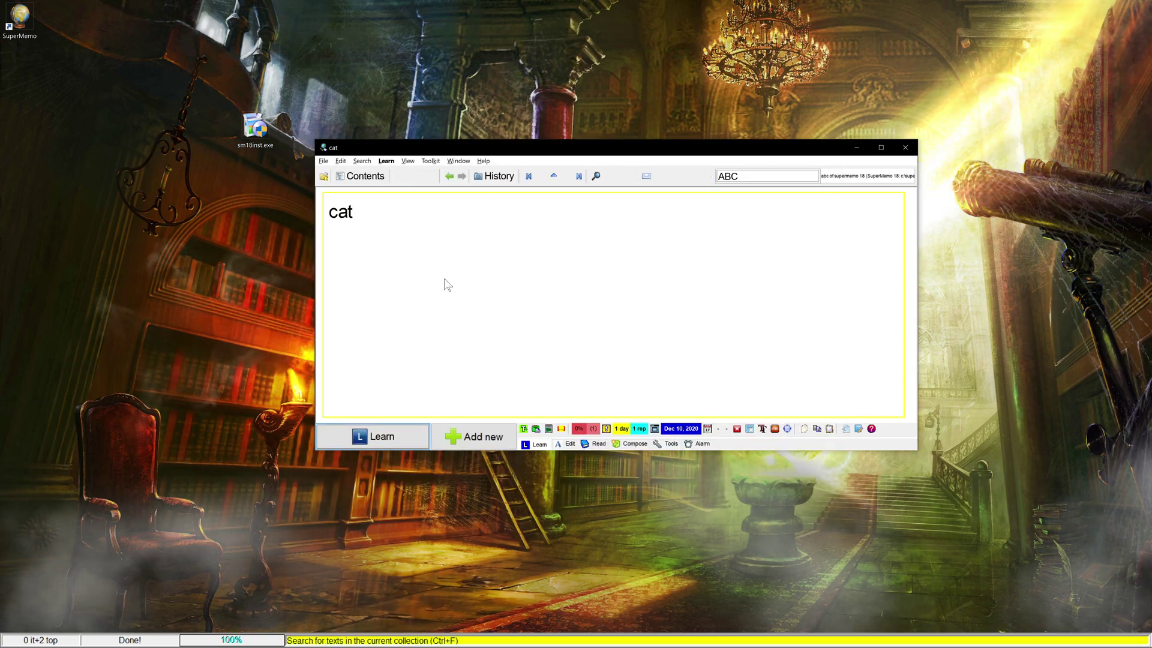
pyautogui.click(431, 260)
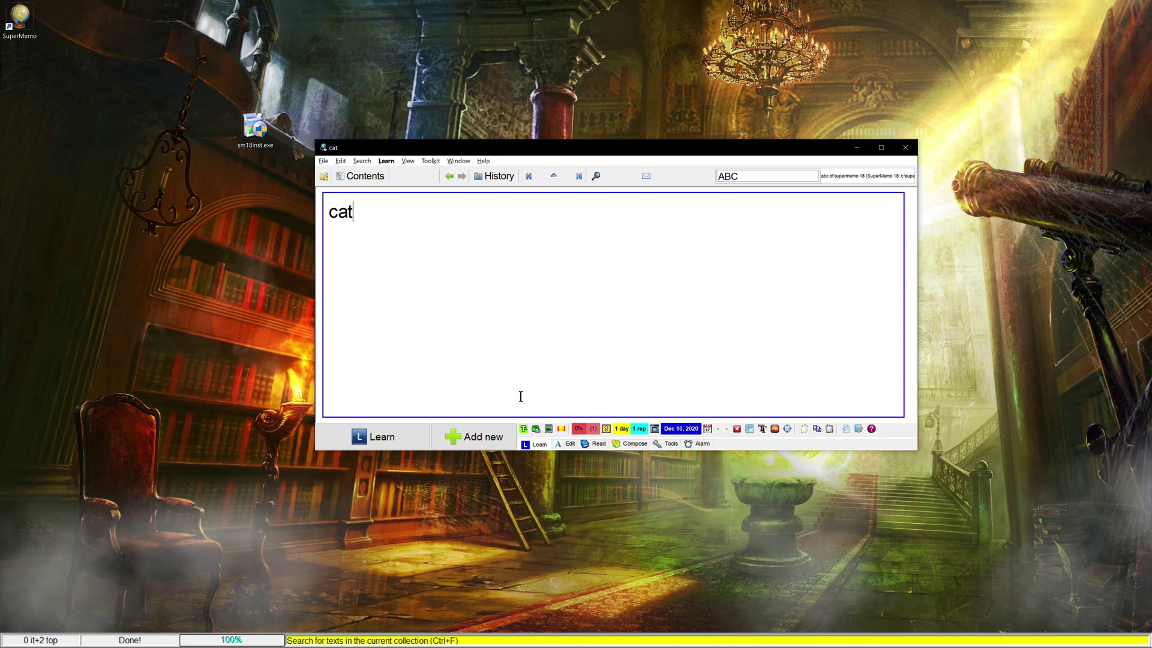